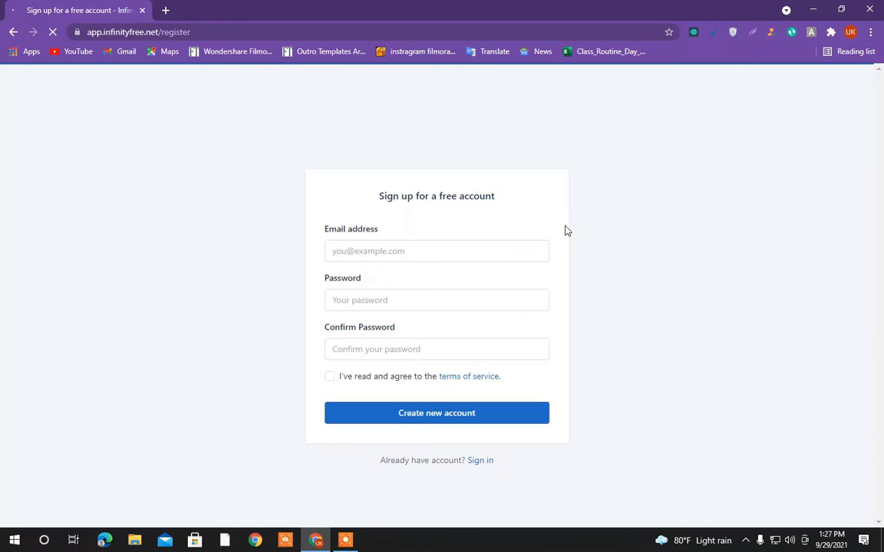
# Fill in the sign-up e-mail and a matching password, accept the terms, and pass the reCAPTCHA.
pyautogui.click(433, 228)
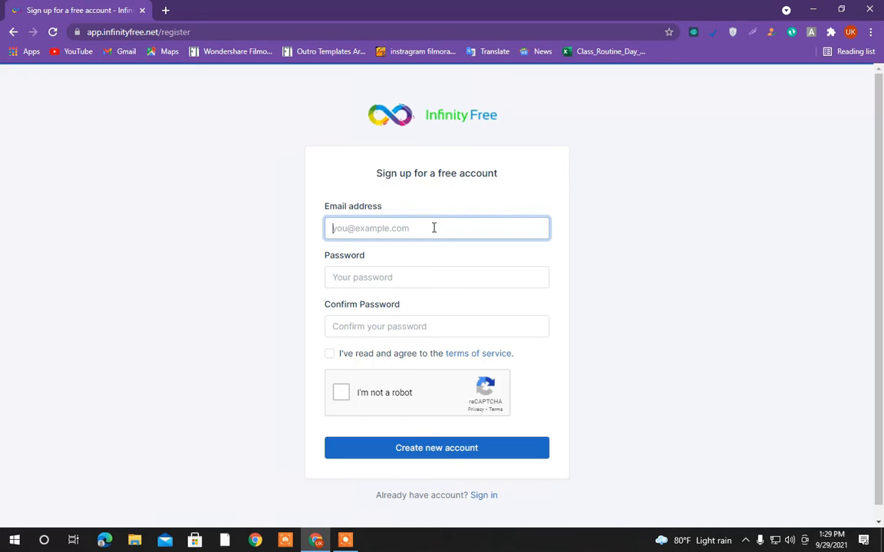
pyautogui.hotkey('ctrl', 'v')
pyautogui.press('Tab')
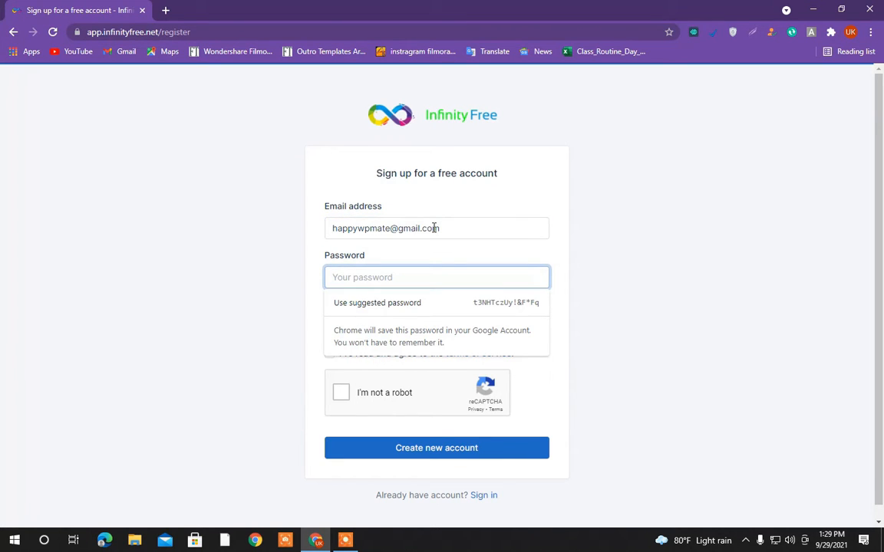
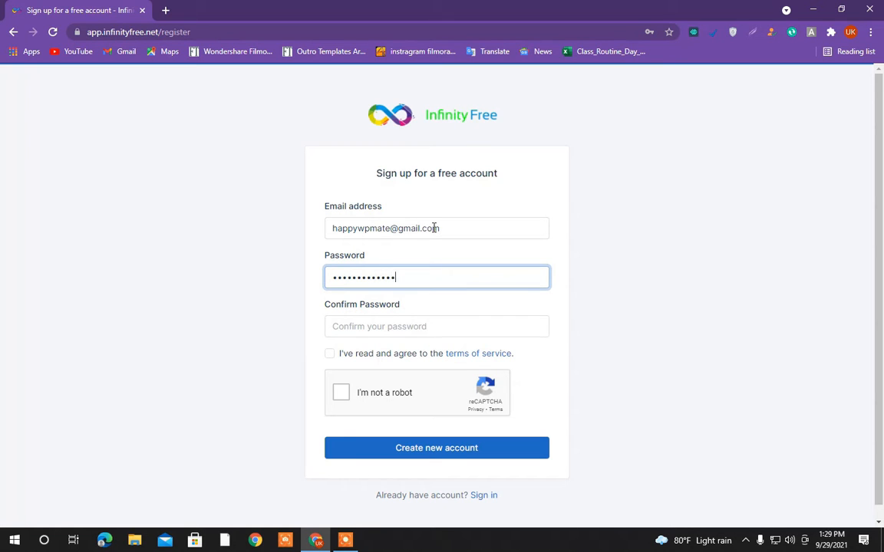
pyautogui.press('Tab')
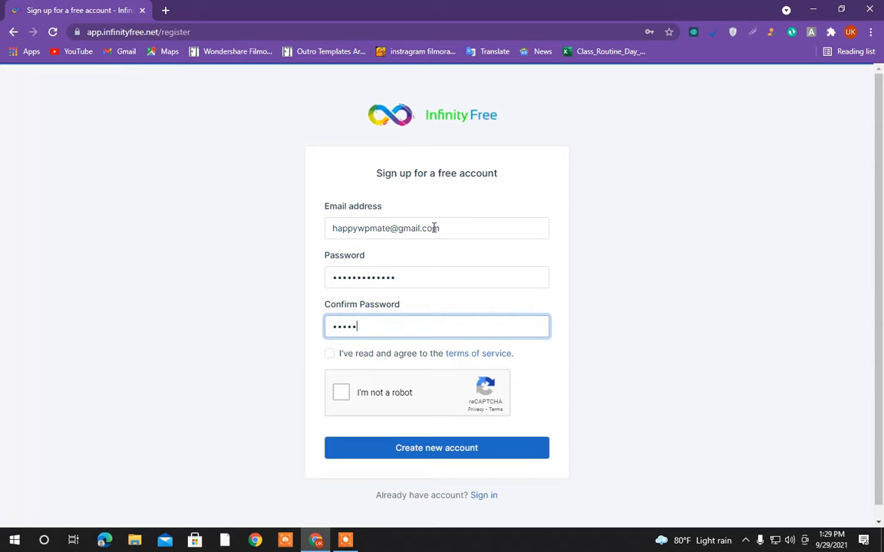
pyautogui.click(329, 354)
pyautogui.click(341, 392)
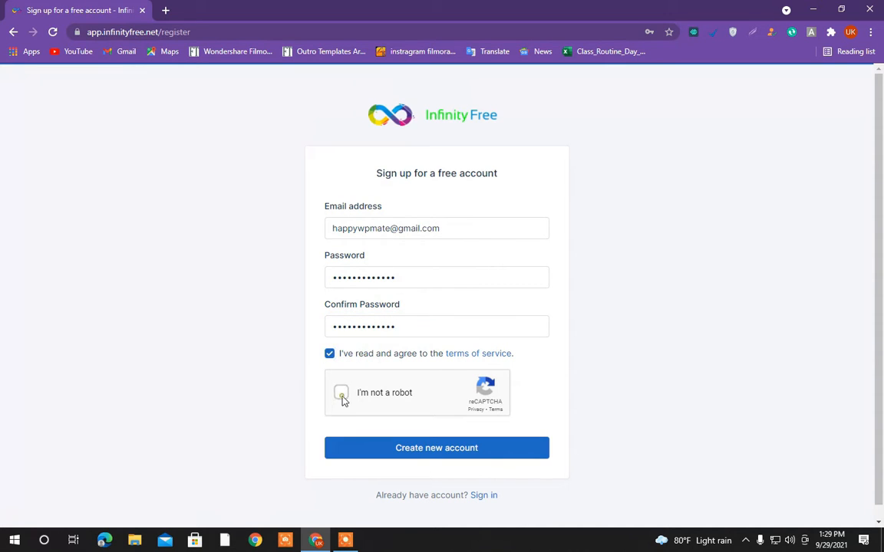
# Submit the sign-up, save the login in the browser, and verify the e-mail from the Gmail message.
pyautogui.click(431, 453)
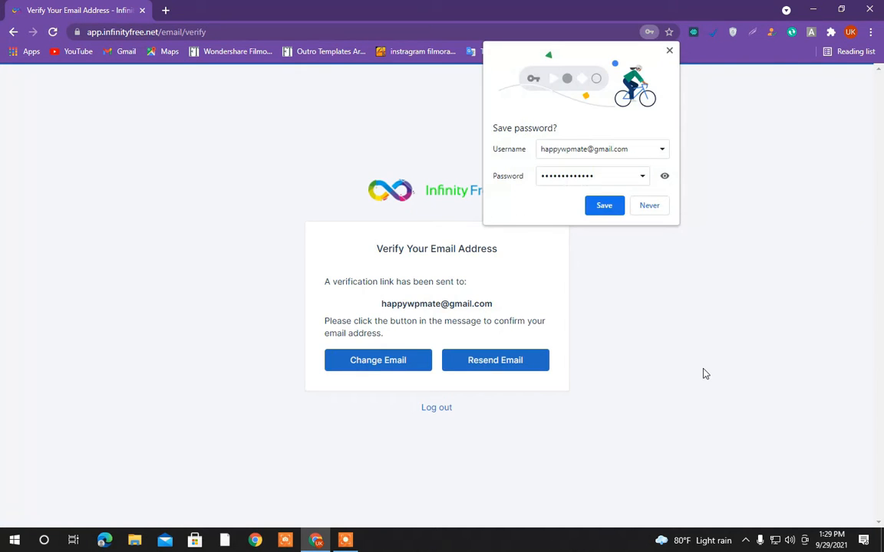
pyautogui.click(613, 208)
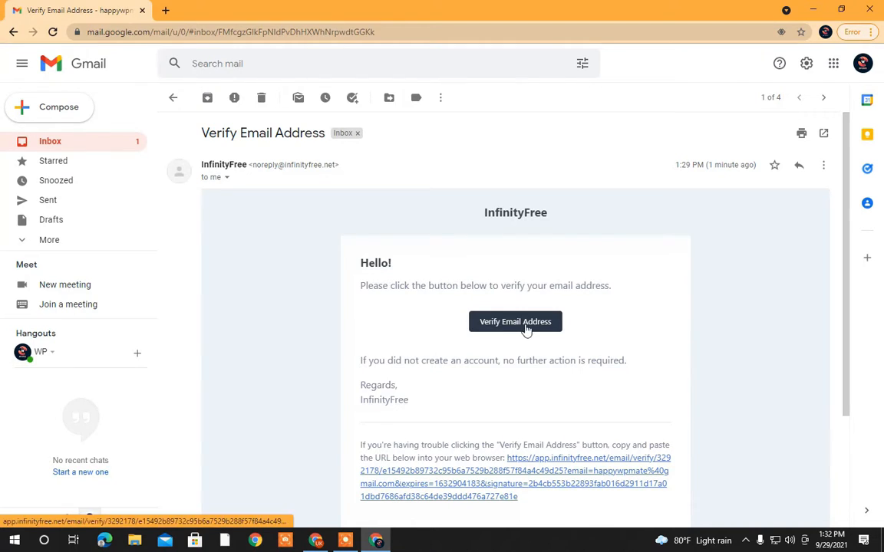
pyautogui.click(527, 328)
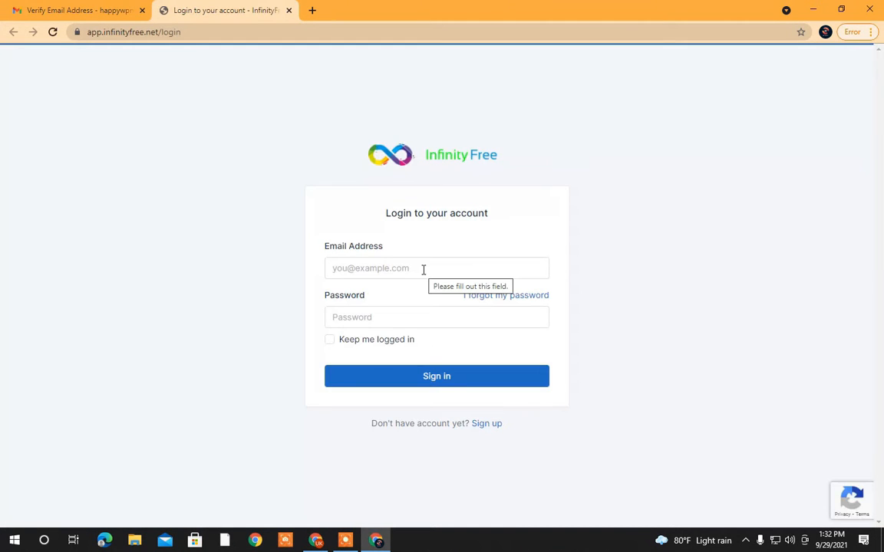
# Log in to InfinityFree with the account e-mail and password.
pyautogui.click(423, 270)
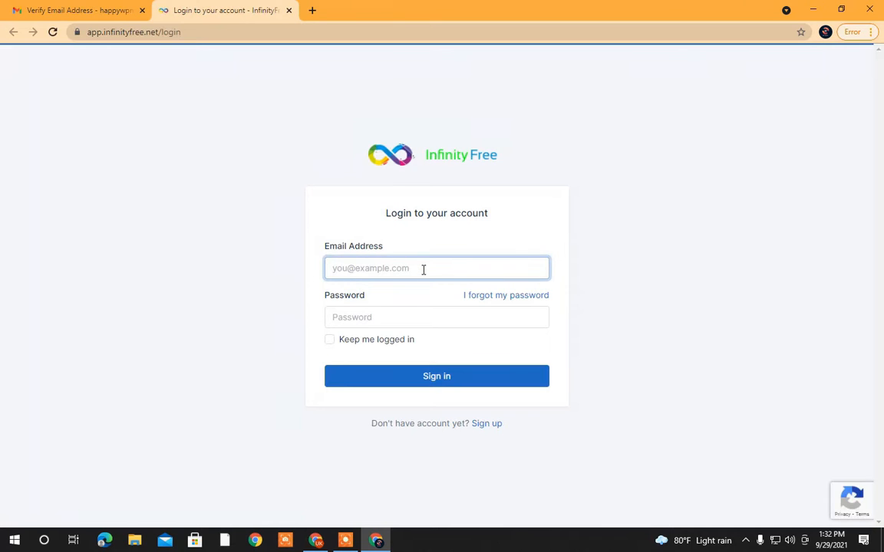
pyautogui.hotkey('ctrl', 'v')
pyautogui.click(403, 322)
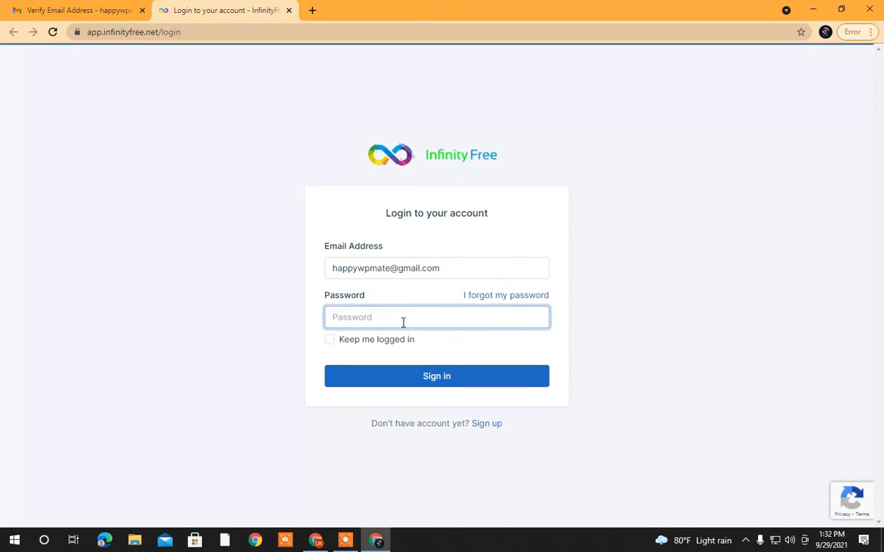
pyautogui.write('••••••••••••••')
pyautogui.press('Return')
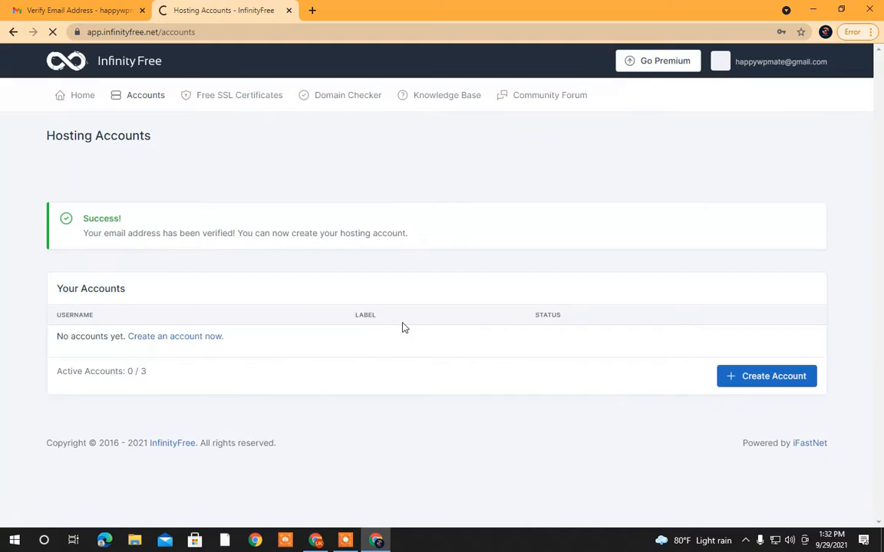
# Highlight the e-mail verified message and the 0 / 3 active accounts count.
pyautogui.moveTo(84, 219); pyautogui.dragTo(138, 234)
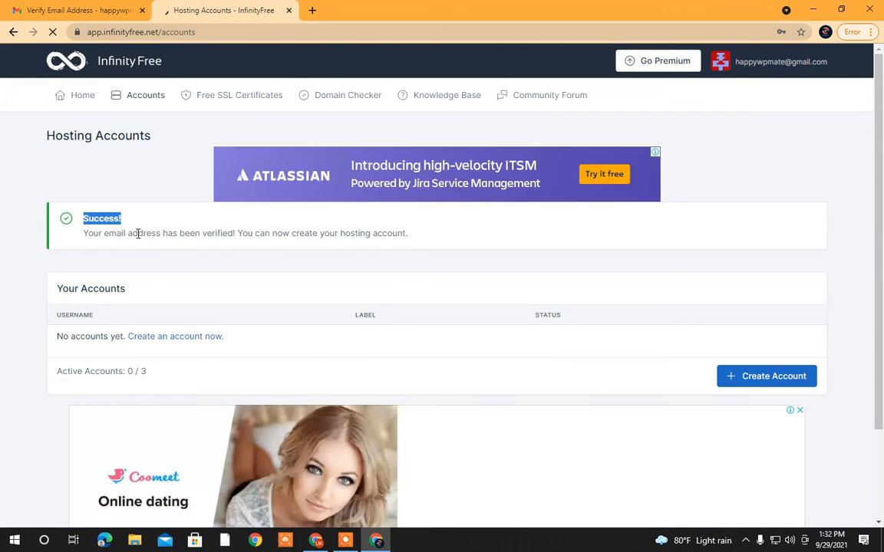
pyautogui.click(138, 233)
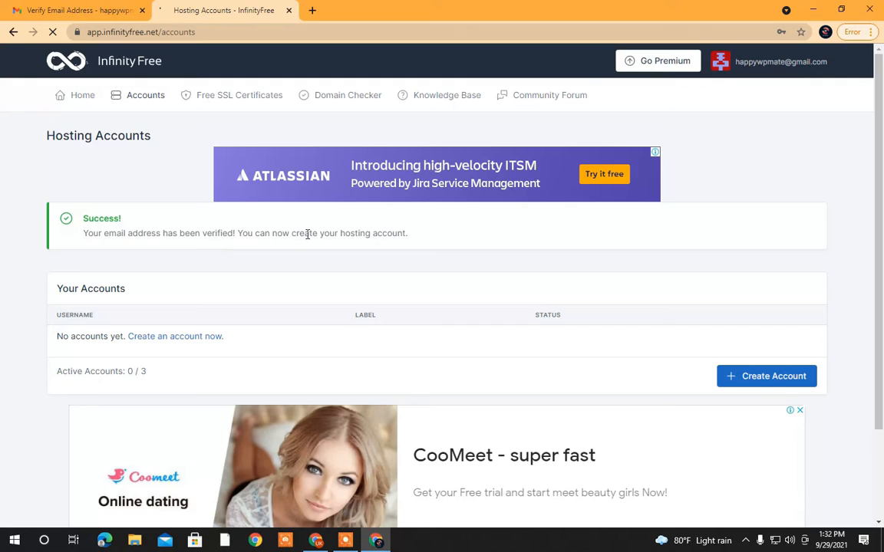
pyautogui.scroll(-1, 406, 288)
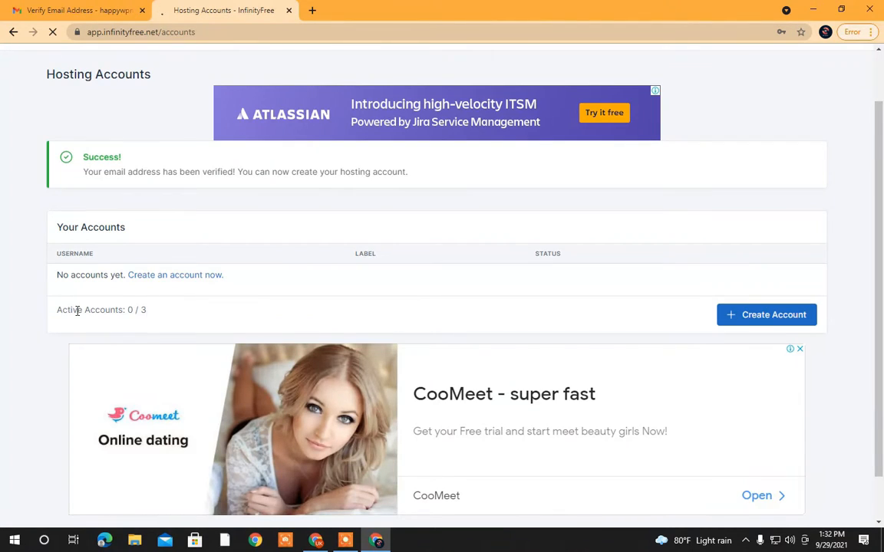
pyautogui.moveTo(147, 309); pyautogui.dragTo(128, 312)
pyautogui.click(181, 315)
# Start a new hosting account without saving the password, keeping the free subdomain option.
pyautogui.click(738, 321)
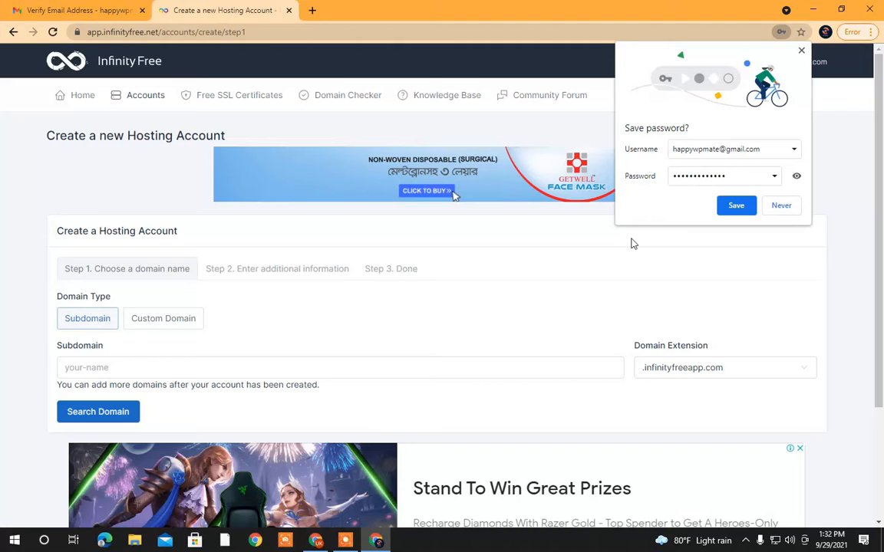
pyautogui.click(780, 207)
pyautogui.click(156, 321)
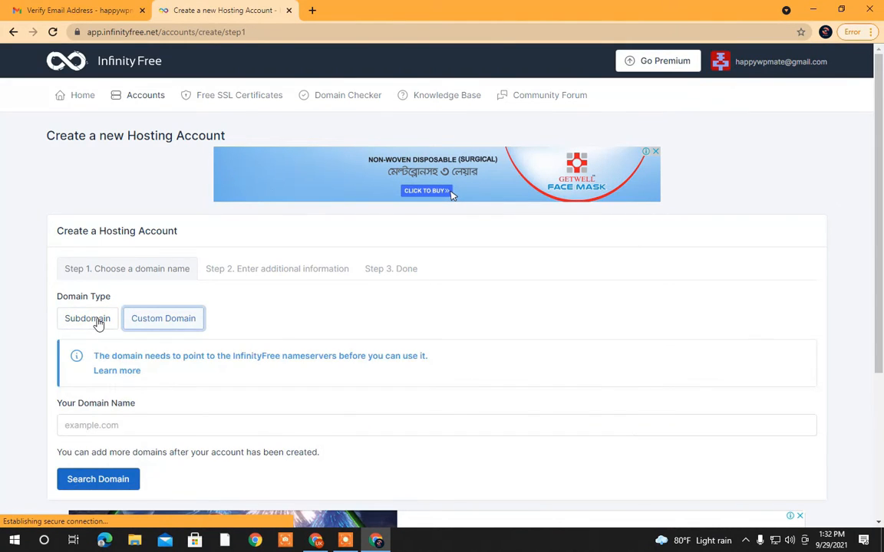
pyautogui.click(98, 323)
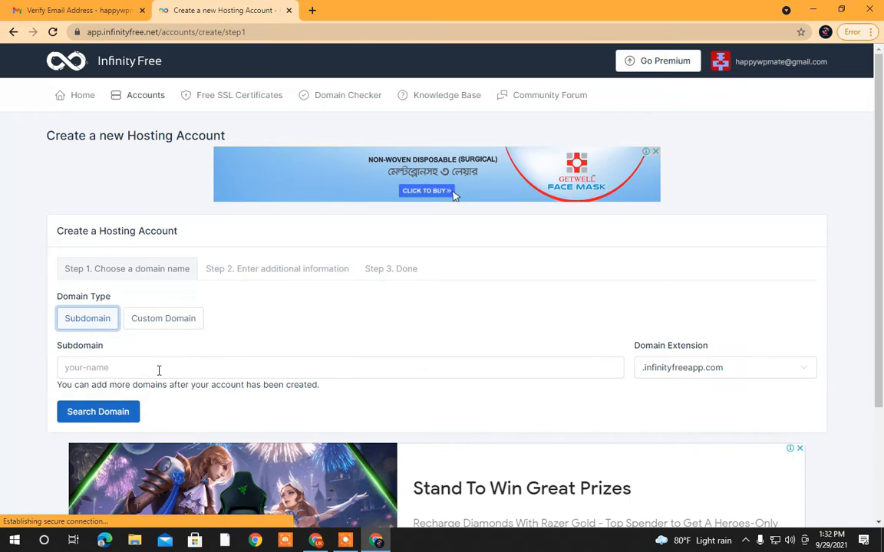
# Enter subdomain 'wpmate' with the .epizy.com extension and check its availability.
pyautogui.click(159, 371)
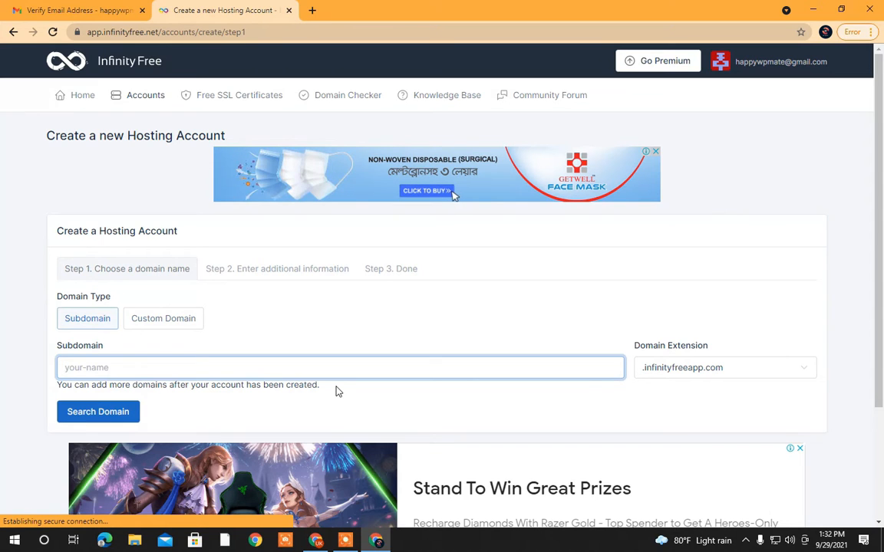
pyautogui.write('wpmate')
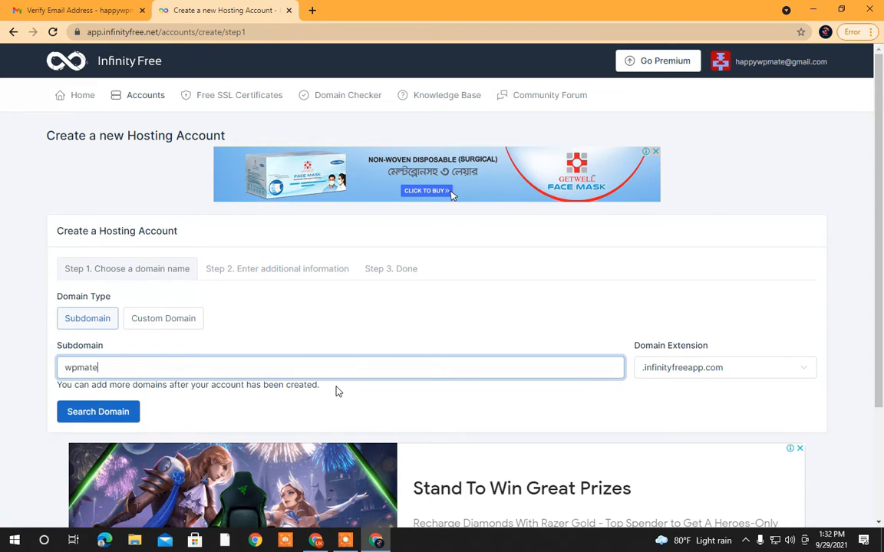
pyautogui.click(684, 369)
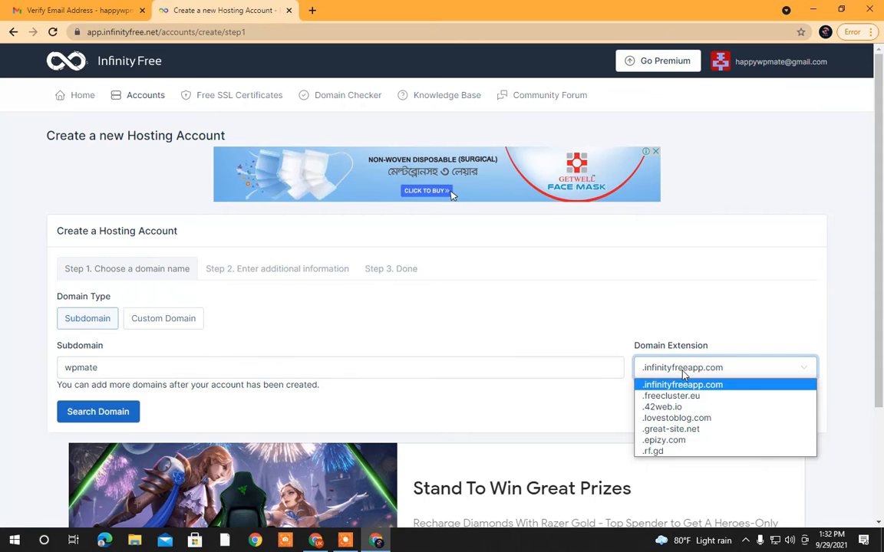
pyautogui.click(692, 441)
pyautogui.scroll(-1, 233, 365)
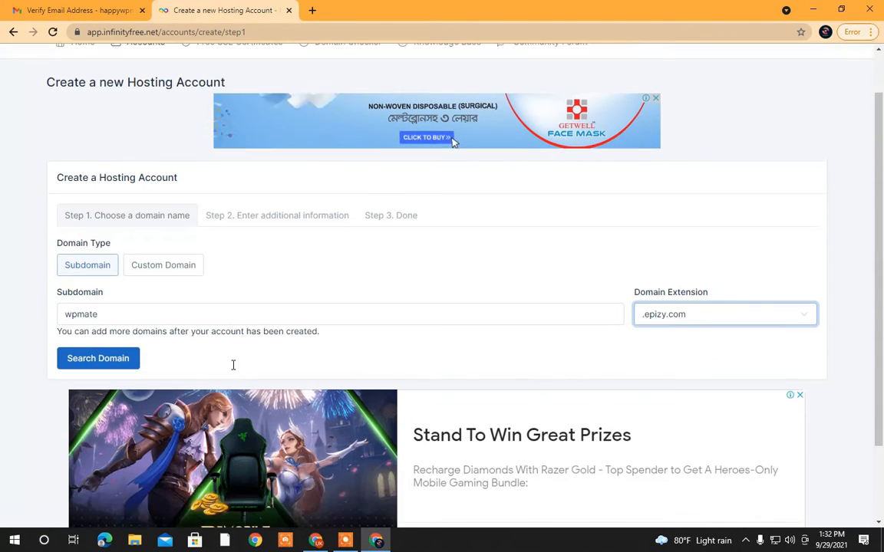
pyautogui.scroll(-1, 233, 365)
pyautogui.click(115, 291)
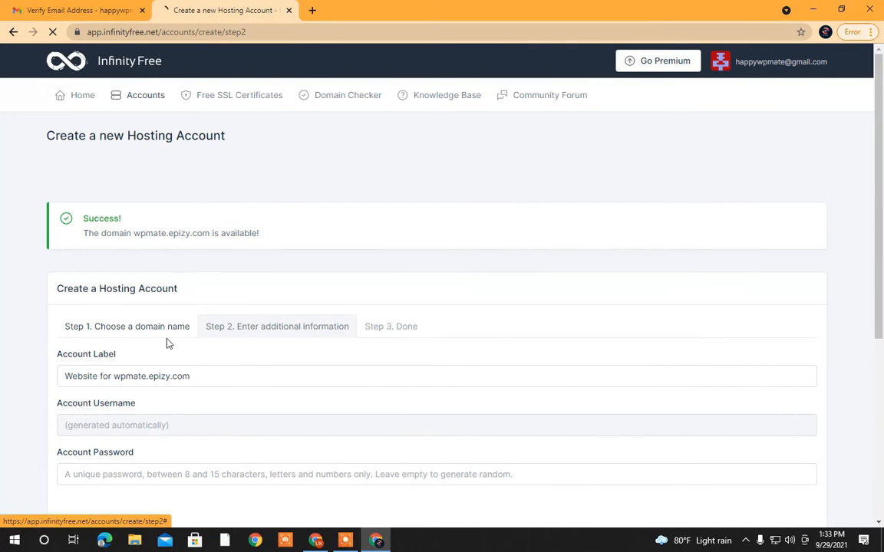
# Enter the hosting account password, pass the reCAPTCHA, and create the wpmate.epizy.com account.
pyautogui.scroll(-1, 167, 343)
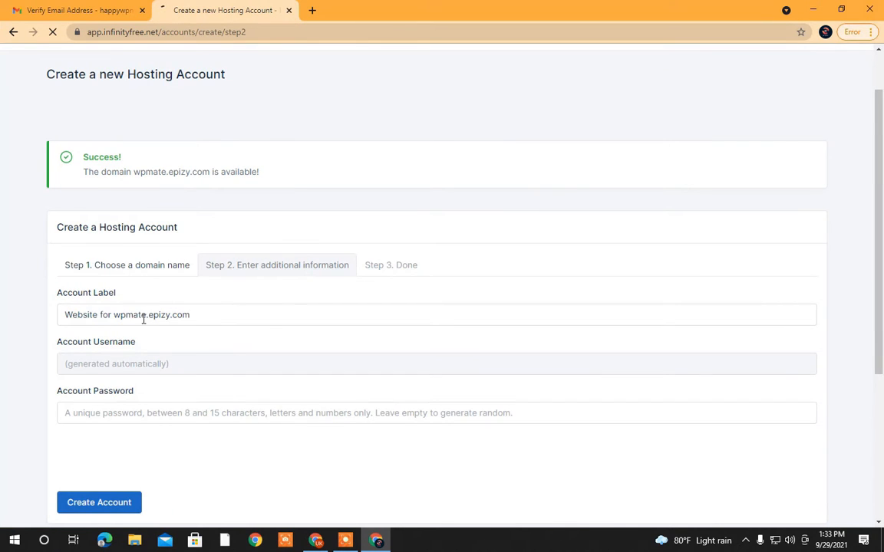
pyautogui.scroll(-1, 169, 319)
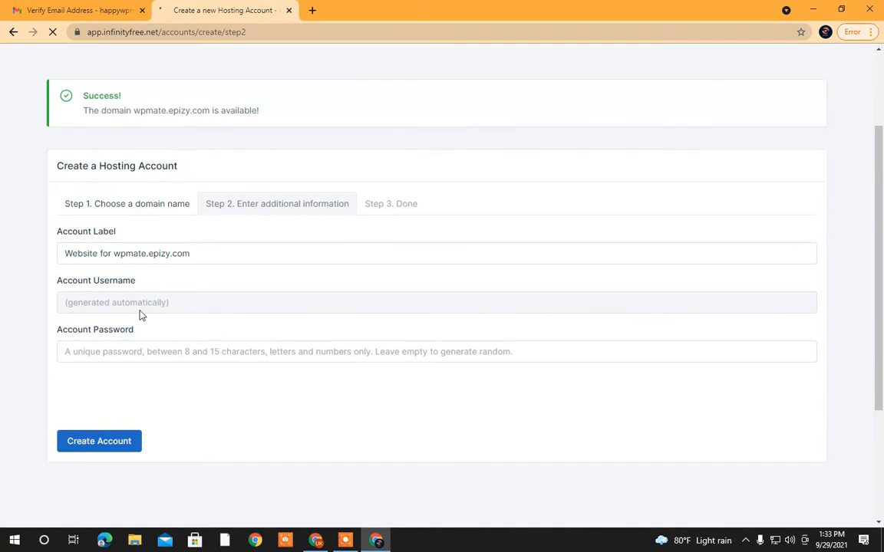
pyautogui.click(123, 347)
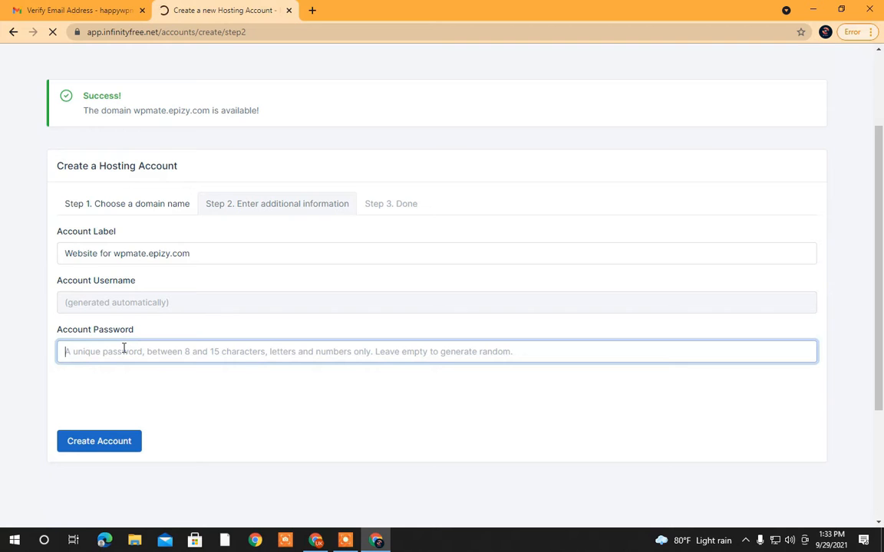
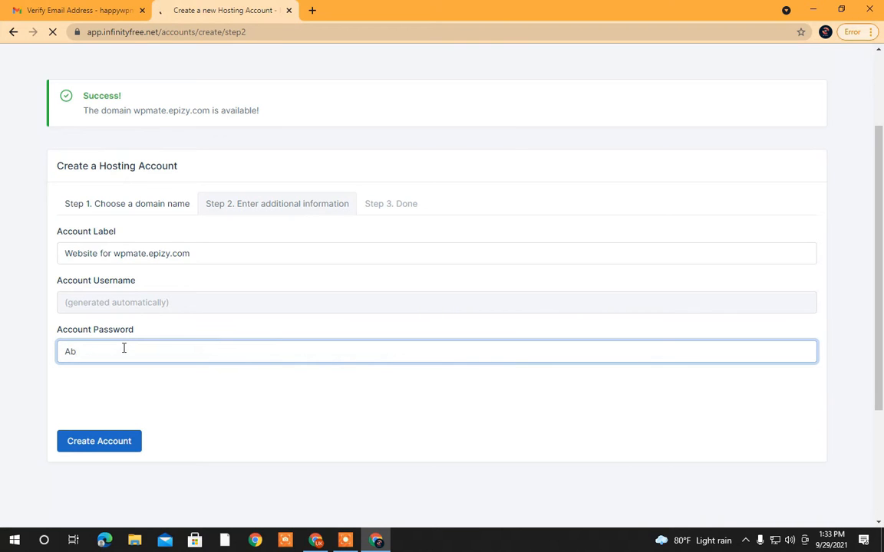
pyautogui.press('BackSpace')
pyautogui.press('BackSpace')
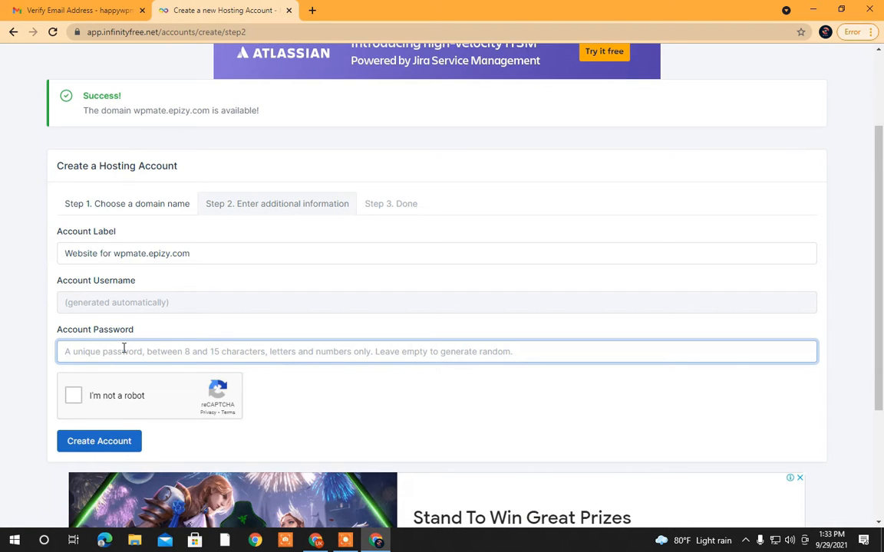
pyautogui.press('BackSpace')
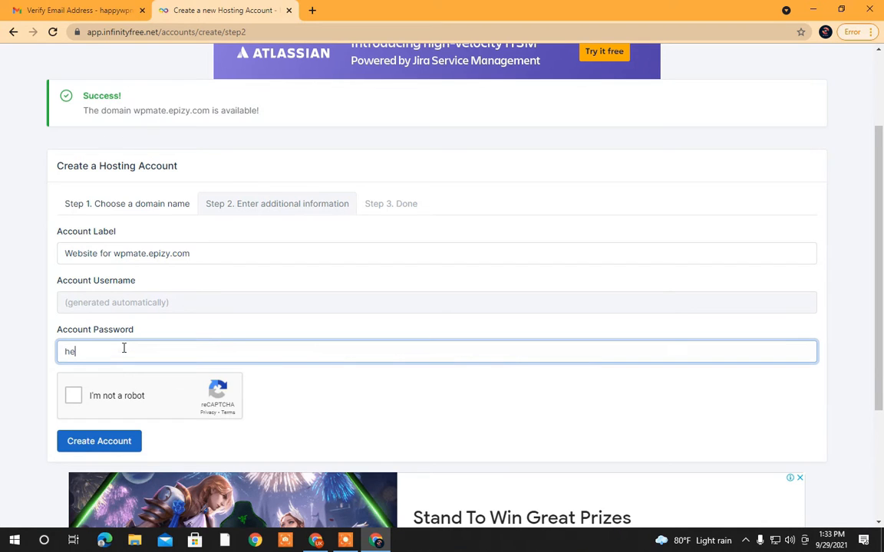
pyautogui.click(74, 396)
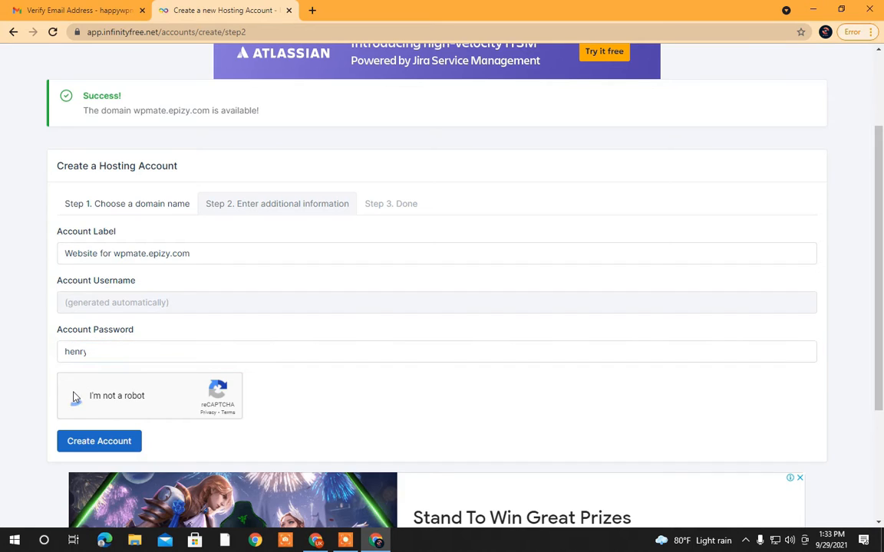
pyautogui.click(122, 444)
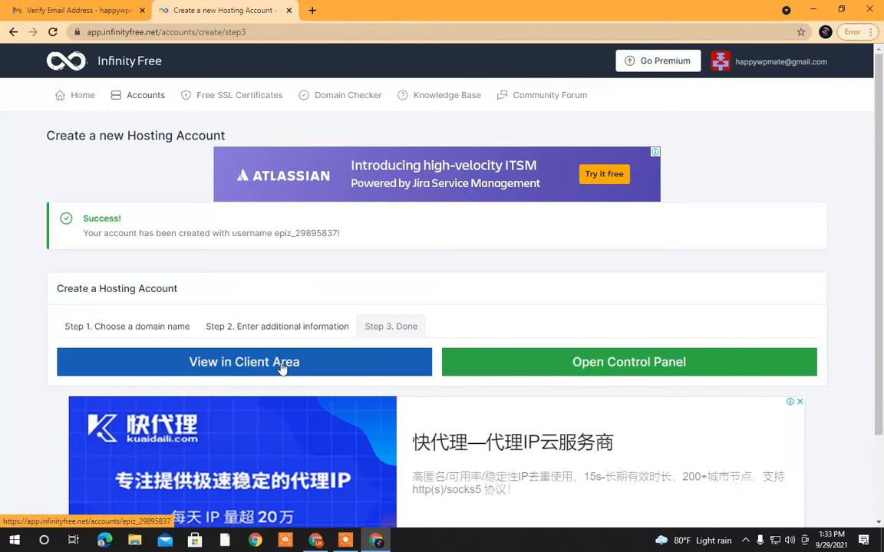
# Open the new account in the client area and review its Pending Creation details.
pyautogui.scroll(-2, 499, 353)
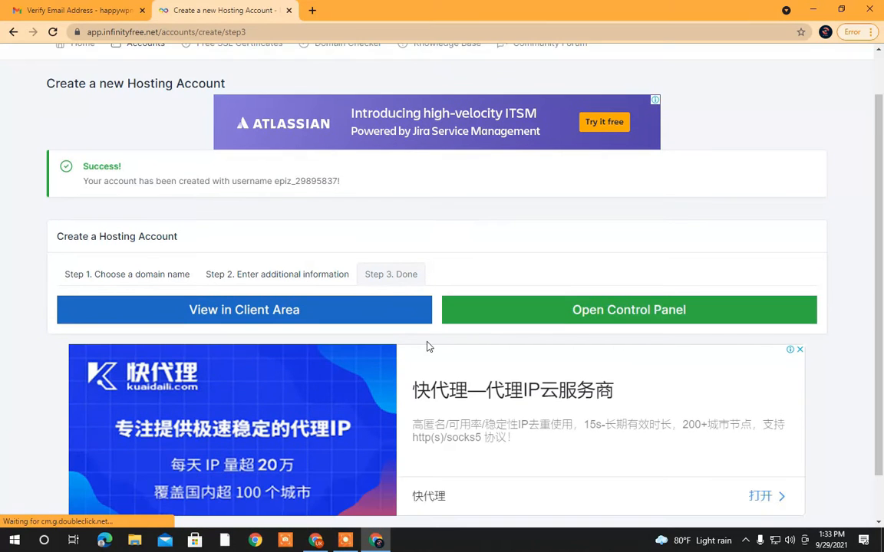
pyautogui.scroll(2, 414, 347)
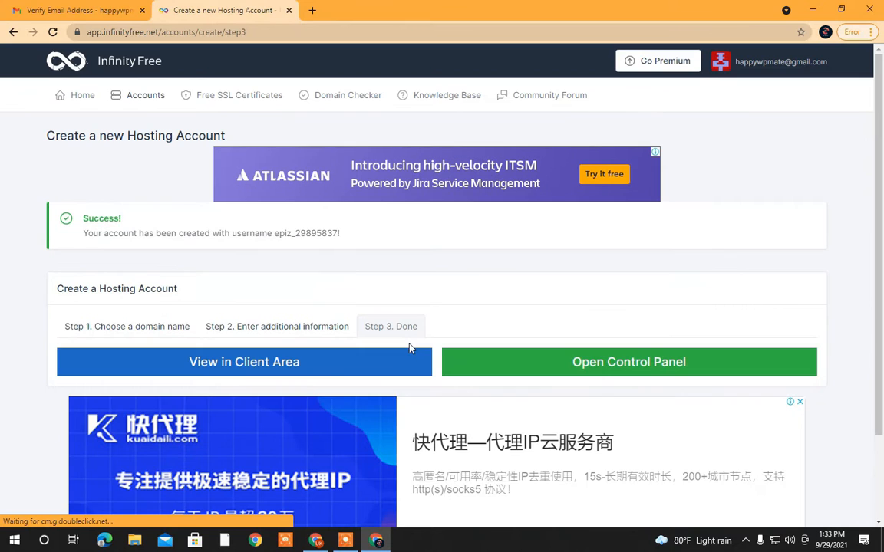
pyautogui.click(303, 372)
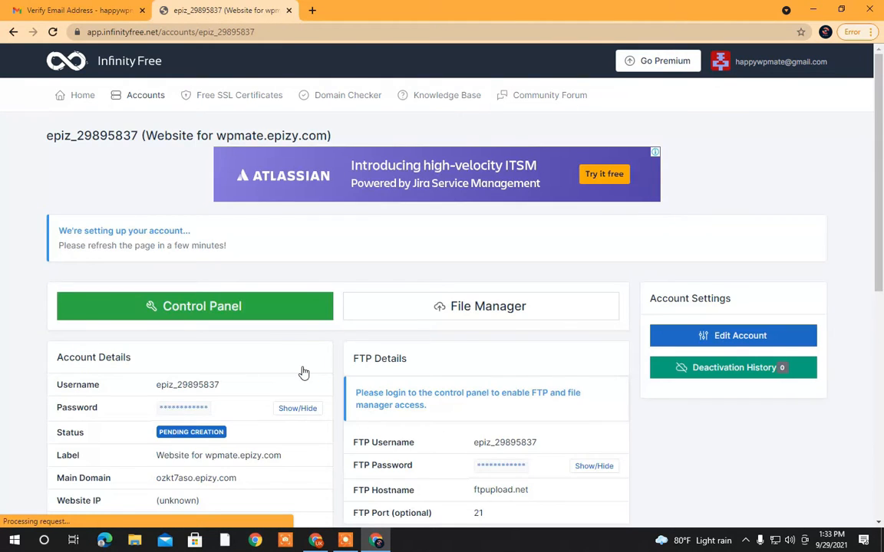
pyautogui.scroll(-2, 307, 372)
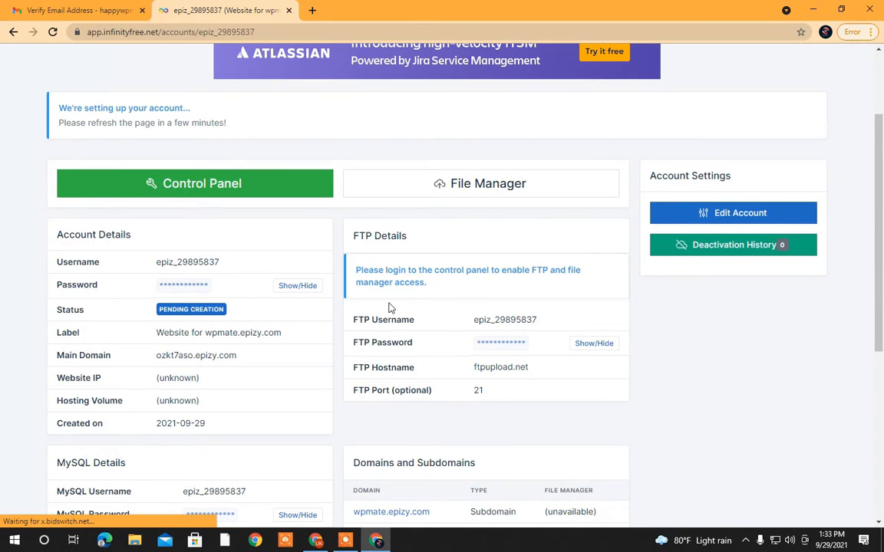
pyautogui.scroll(-3, 407, 303)
pyautogui.scroll(-3, 389, 306)
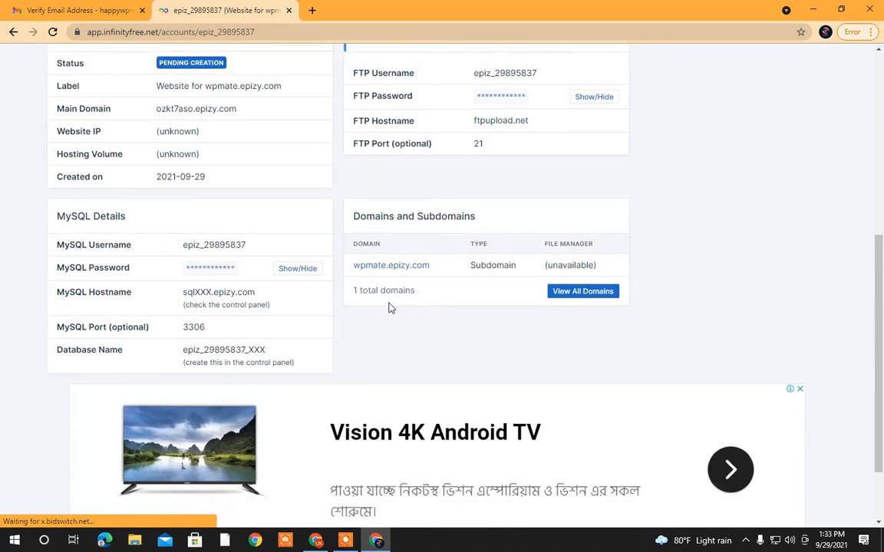
pyautogui.scroll(4, 388, 308)
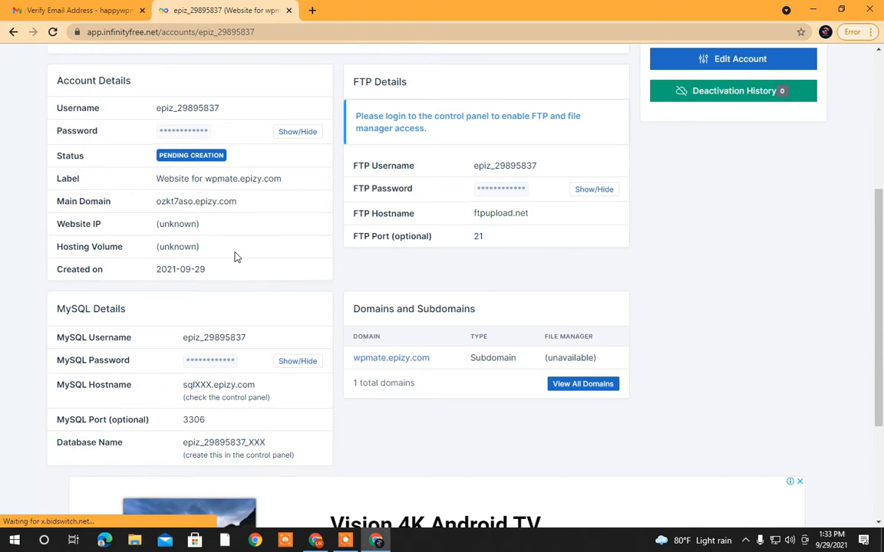
pyautogui.scroll(3, 235, 257)
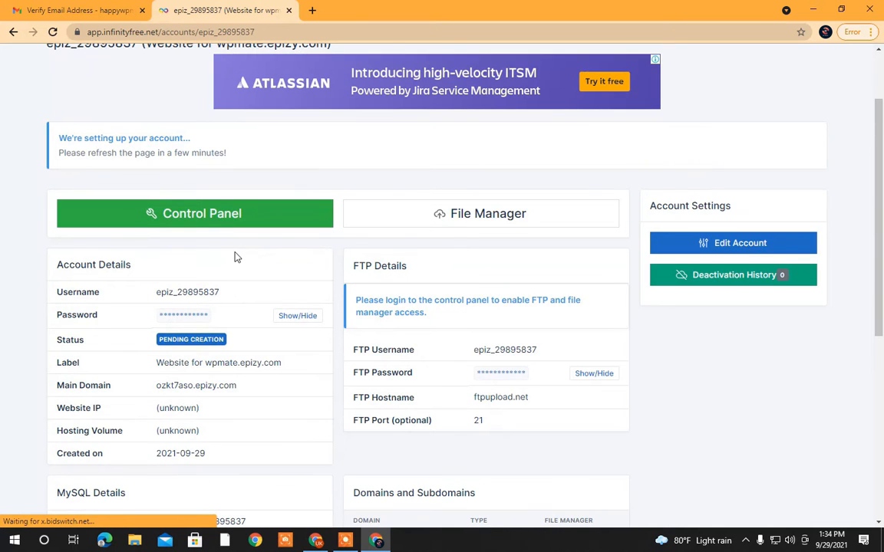
pyautogui.scroll(2, 235, 257)
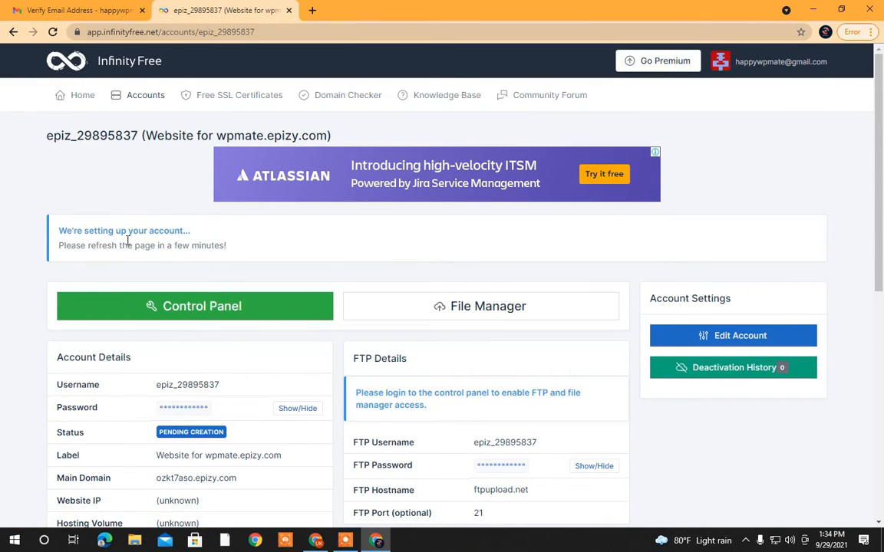
# Refresh the account page and highlight the note about the 72-hour wait.
pyautogui.press('F5')
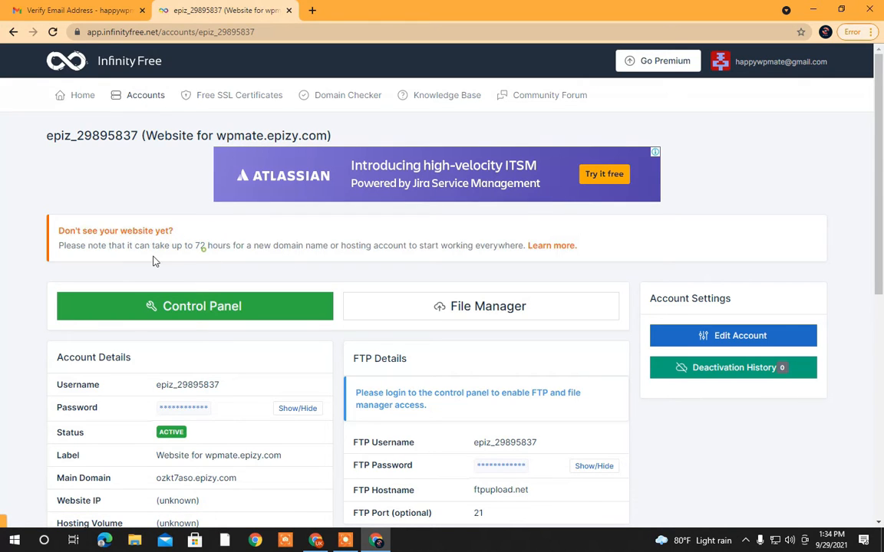
pyautogui.moveTo(57, 245); pyautogui.dragTo(589, 251)
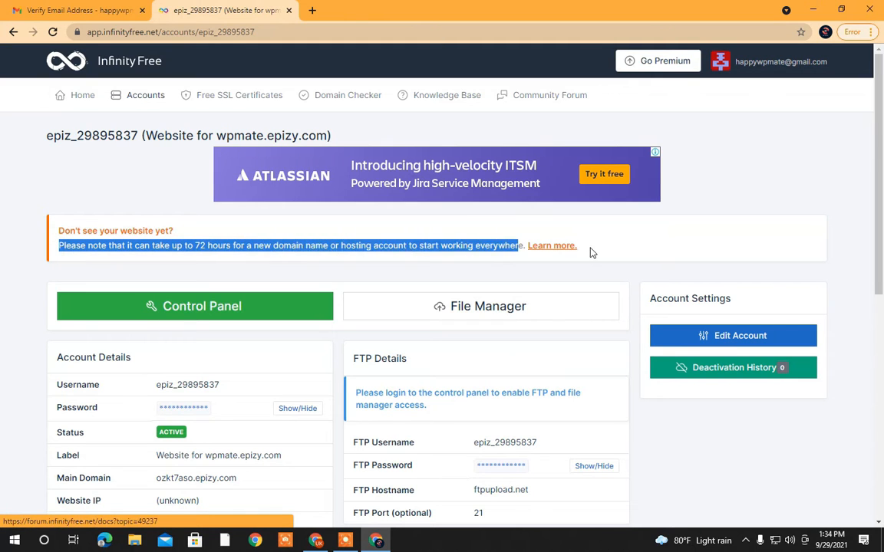
pyautogui.click(629, 248)
pyautogui.scroll(-3, 619, 266)
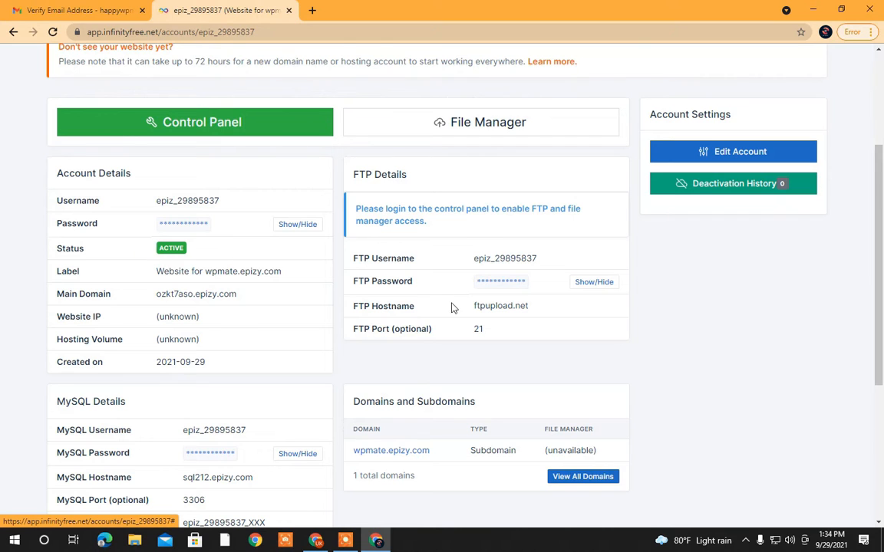
pyautogui.scroll(-2, 455, 311)
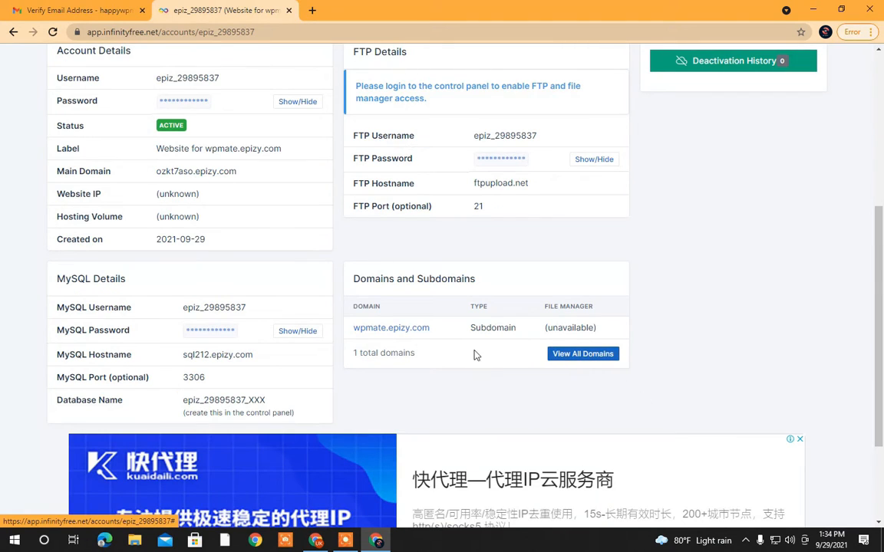
# View wpmate.epizy.com's 'Your Website Is Ready' page in a new tab, then close it.
pyautogui.middleClick(418, 330)
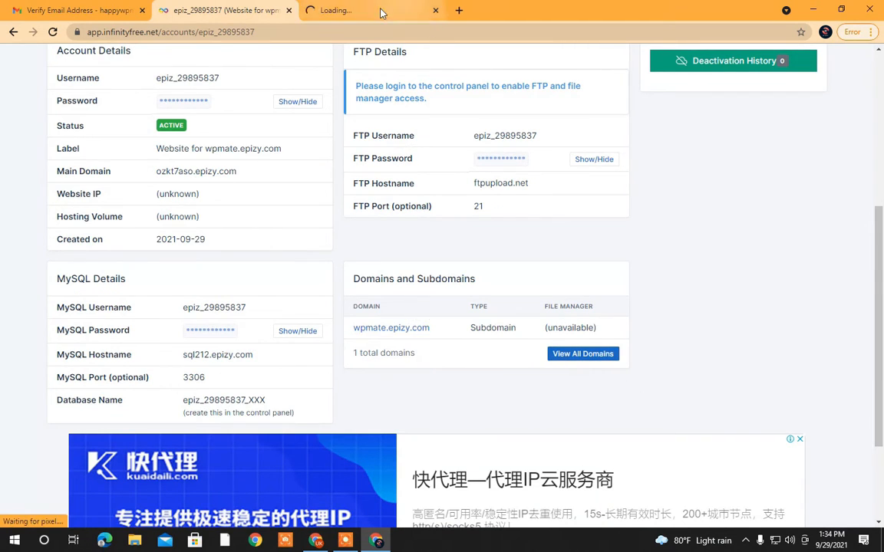
pyautogui.click(338, 10)
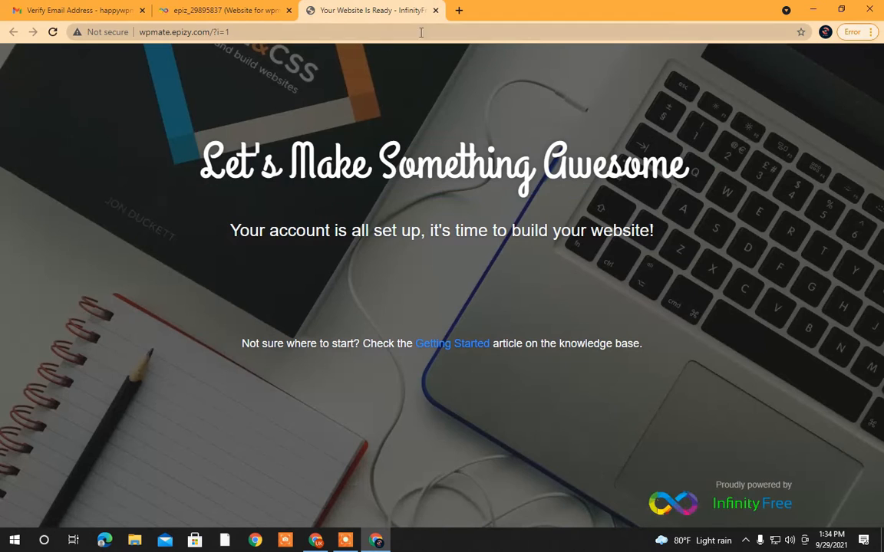
pyautogui.click(435, 10)
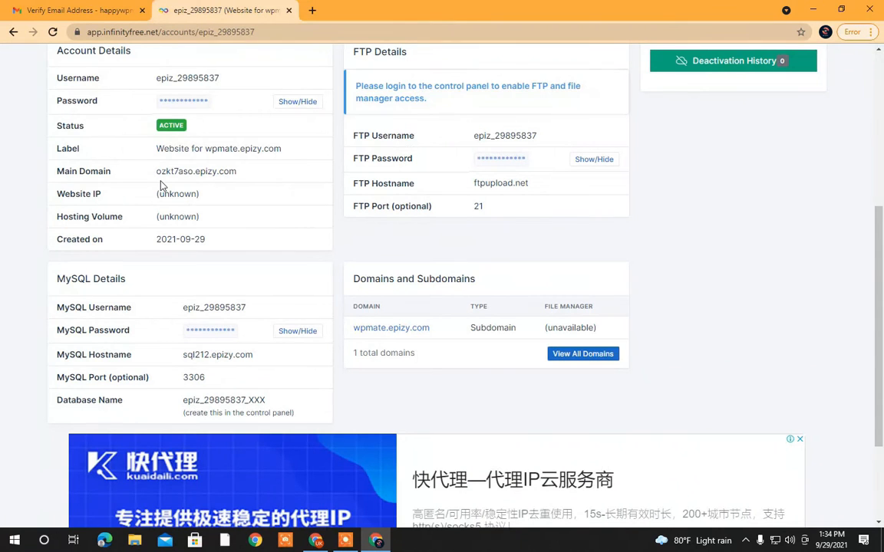
pyautogui.scroll(1, 397, 265)
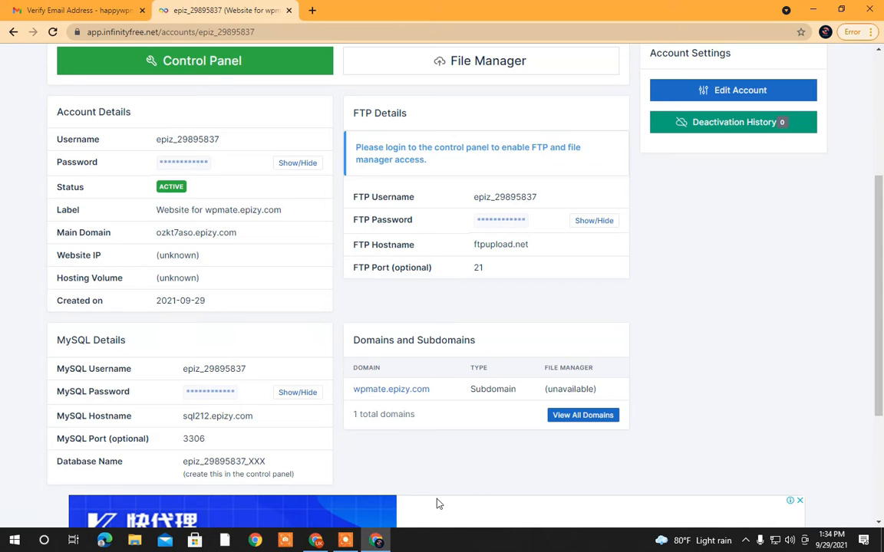
pyautogui.click(195, 61)
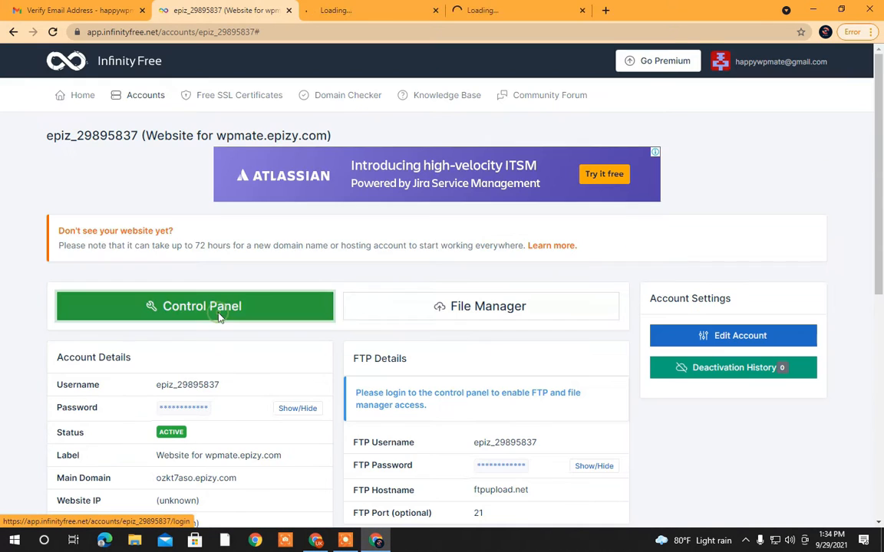
# Switch to the control panel tab and approve service e-mails so it loads.
pyautogui.click(528, 14)
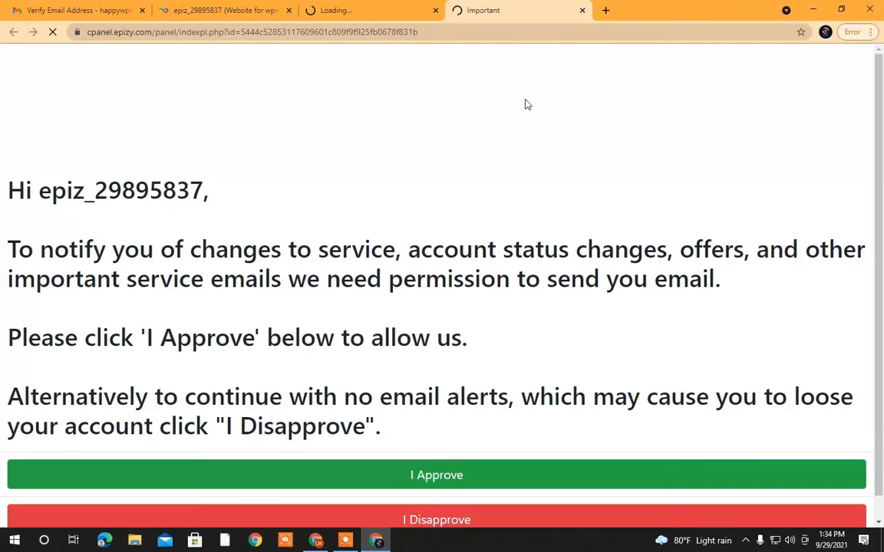
pyautogui.click(411, 477)
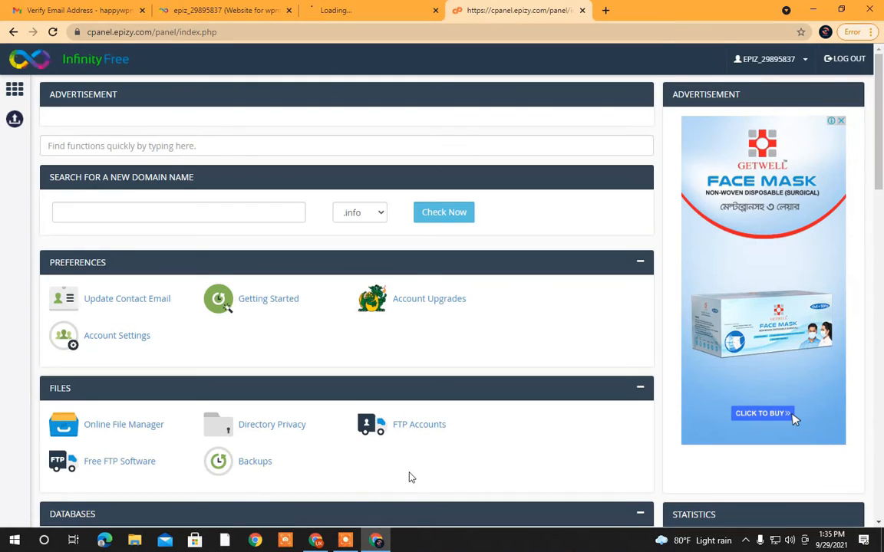
# Scroll through the control panel sections and statistics, then return to the account details tab.
pyautogui.scroll(-3, 410, 478)
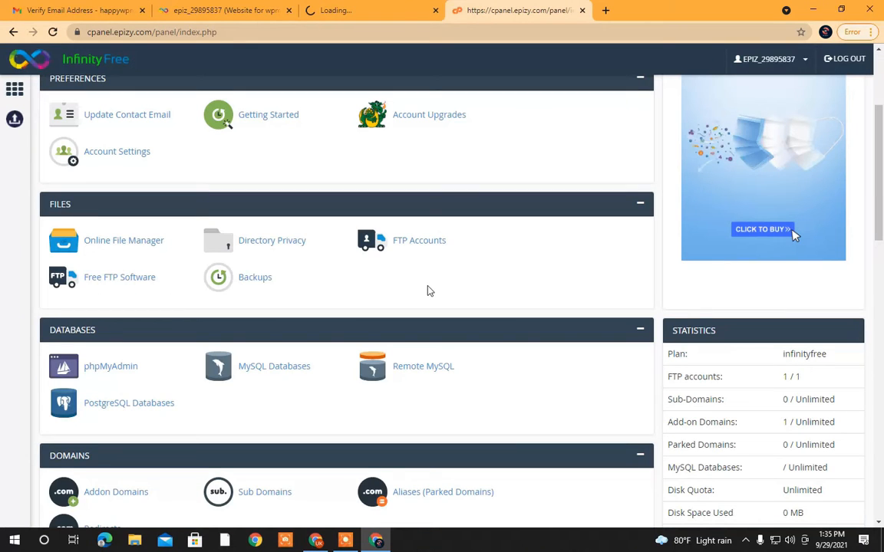
pyautogui.scroll(-3, 430, 291)
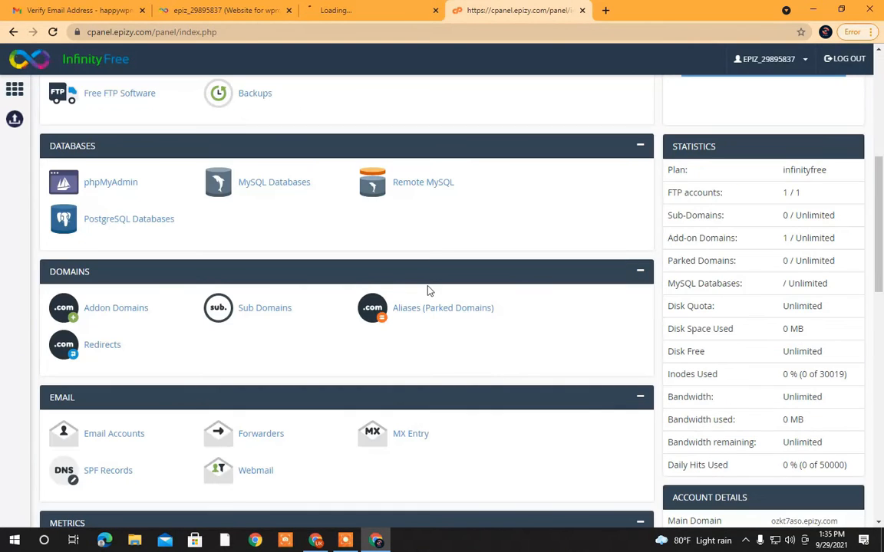
pyautogui.scroll(-4, 428, 291)
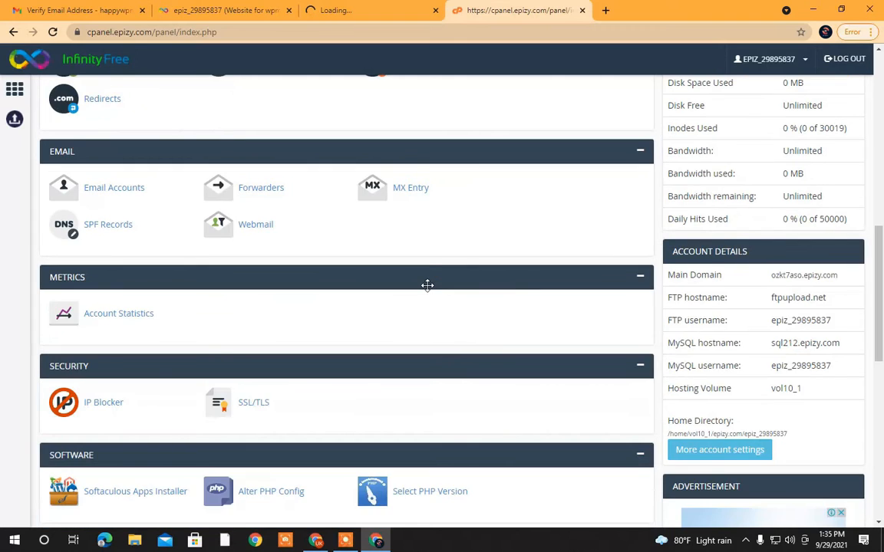
pyautogui.scroll(-4, 428, 286)
pyautogui.scroll(-5, 428, 291)
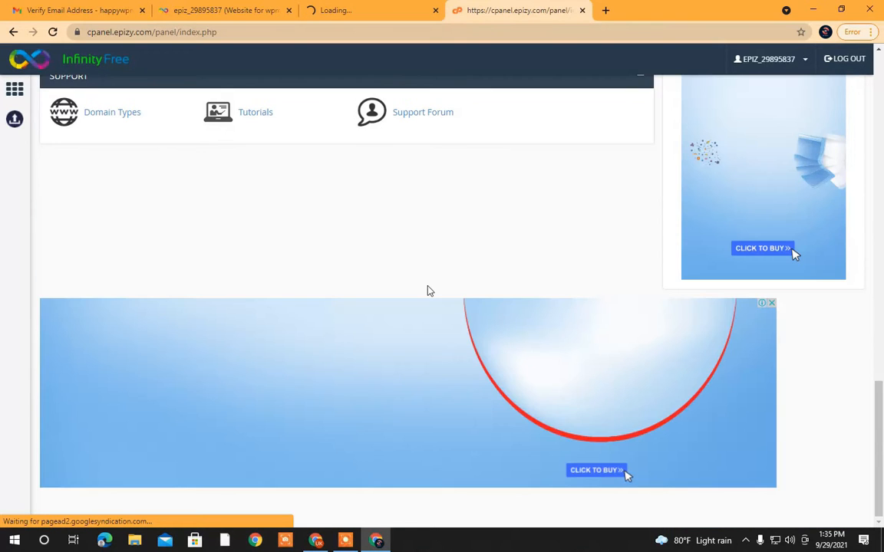
pyautogui.scroll(15, 430, 291)
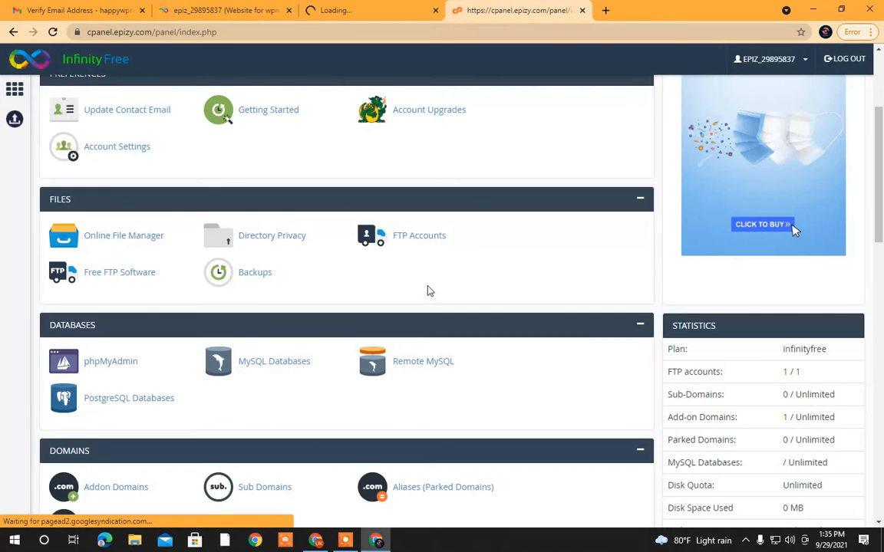
pyautogui.scroll(3, 430, 291)
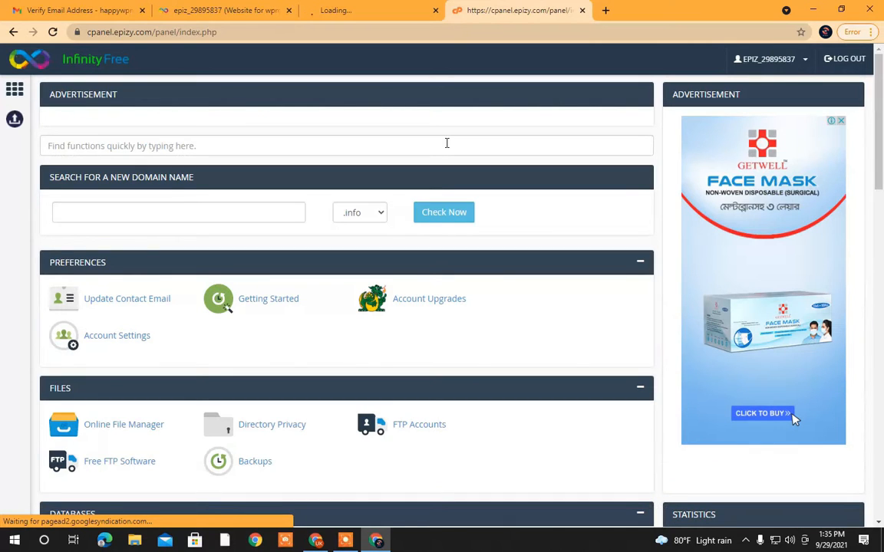
pyautogui.click(391, 10)
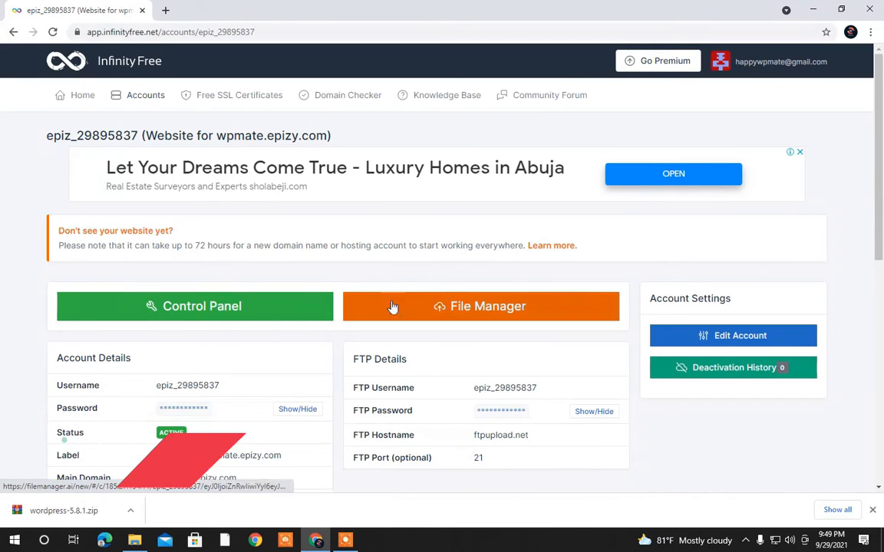
# Review the account details showing website IP 185.27.134.141 and hosting volume vol10_1.
pyautogui.scroll(-6, 265, 280)
pyautogui.scroll(6, 264, 282)
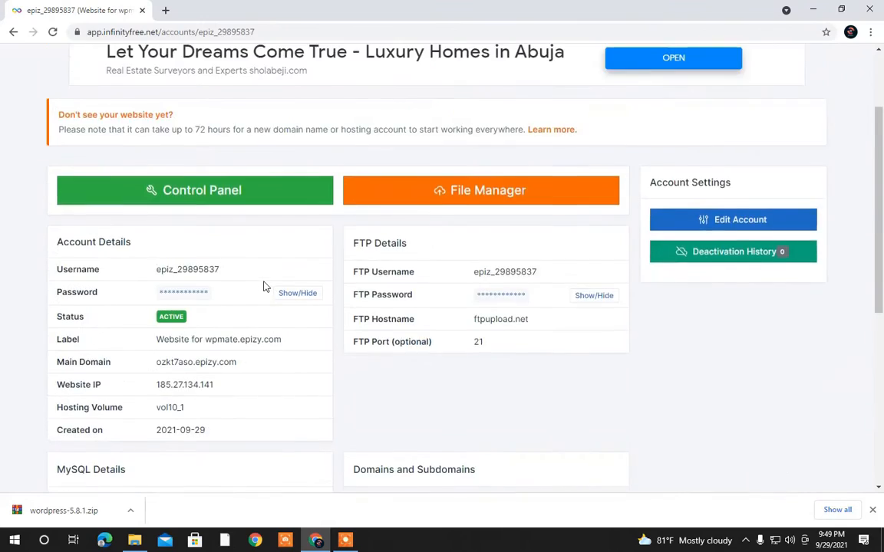
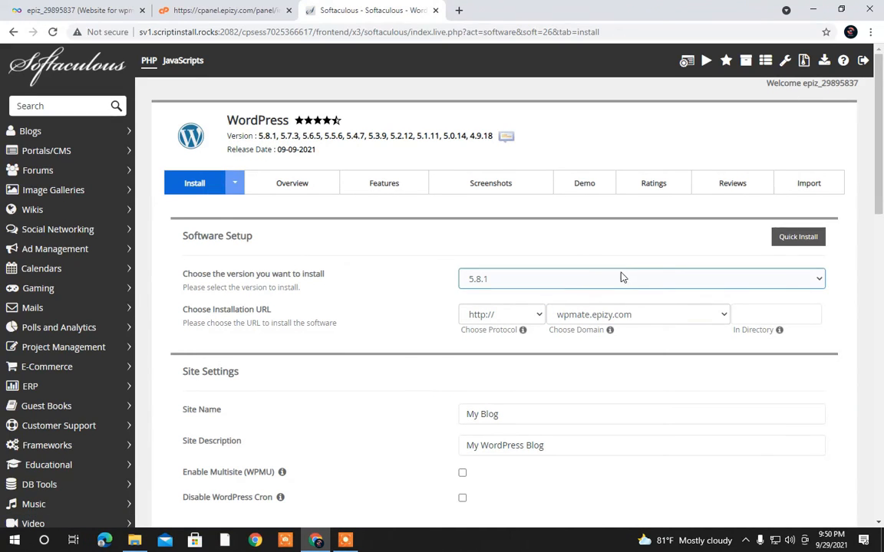
pyautogui.click(582, 281)
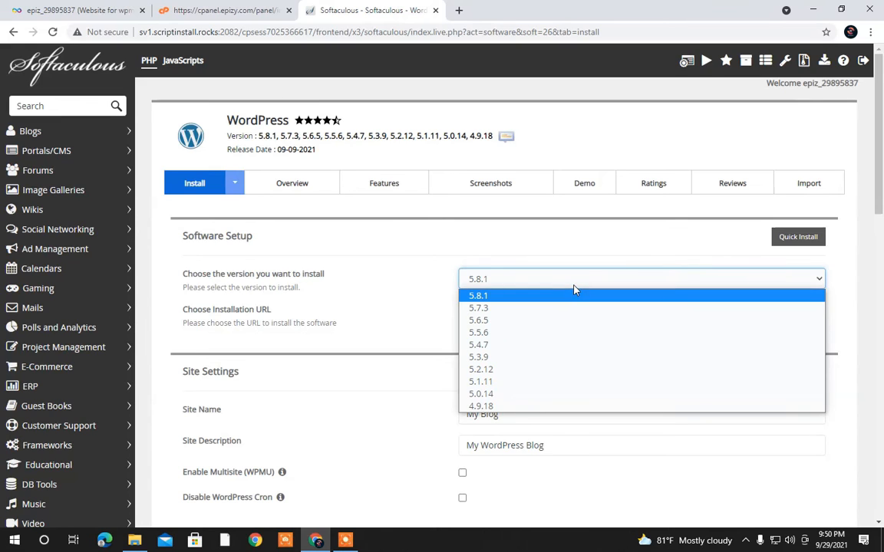
pyautogui.click(576, 294)
pyautogui.scroll(-1, 488, 297)
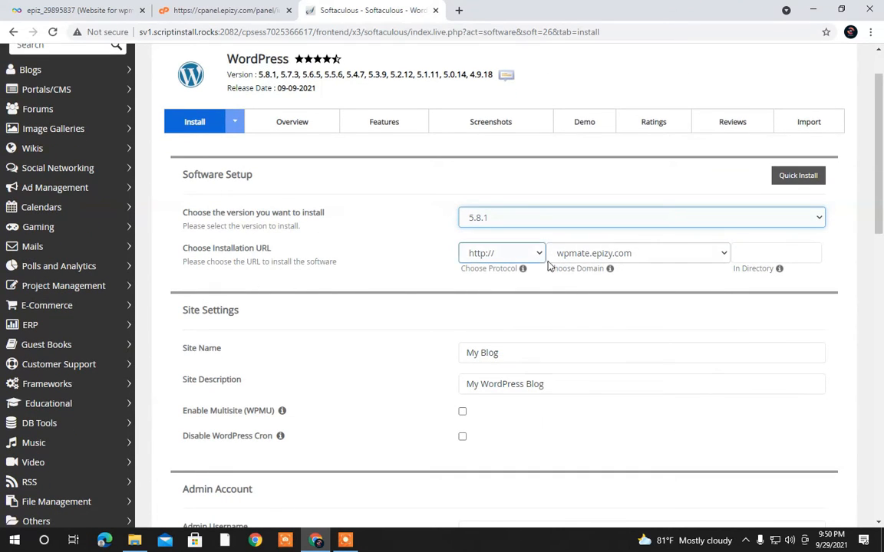
pyautogui.click(756, 251)
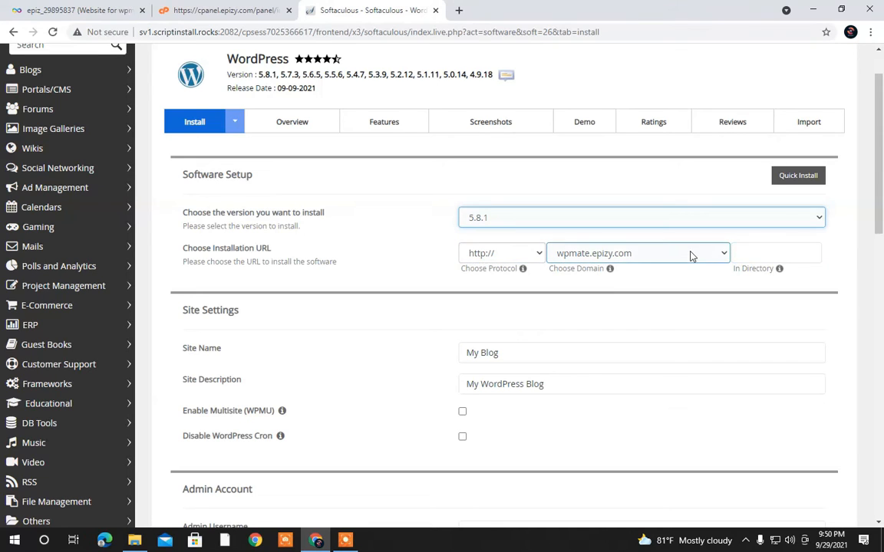
pyautogui.click(696, 279)
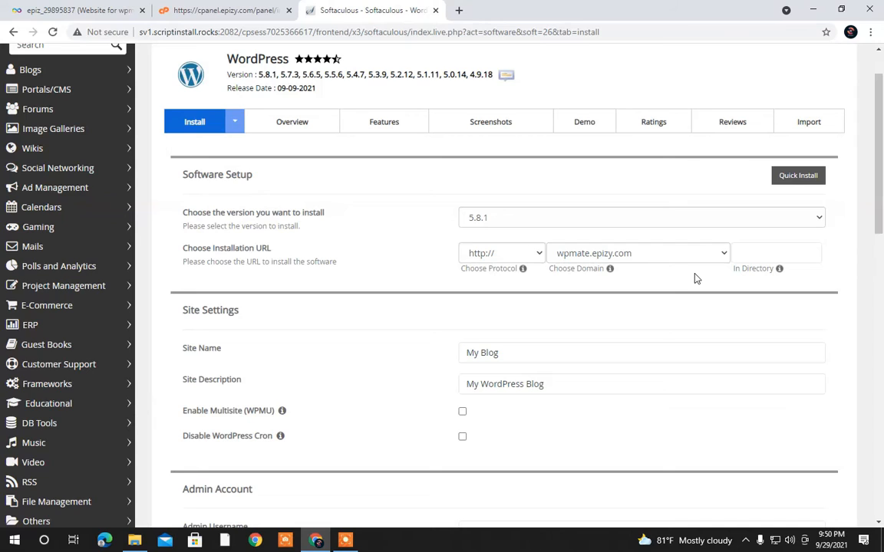
pyautogui.click(606, 253)
# Replace the default site name My Blog with WP Mate.
pyautogui.scroll(-2, 414, 287)
pyautogui.moveTo(552, 237); pyautogui.dragTo(453, 250)
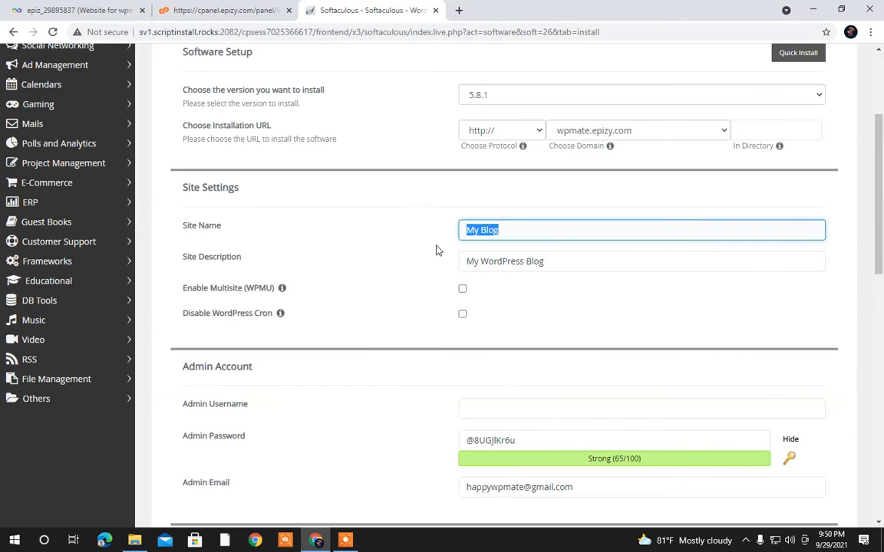
pyautogui.press('BackSpace')
pyautogui.write('Wp LMa')
pyautogui.press('BackSpace')
pyautogui.press('BackSpace')
pyautogui.press('BackSpace')
pyautogui.write('Mate')
# Change the site description to WP Mate Youtube.
pyautogui.moveTo(552, 262); pyautogui.dragTo(435, 270)
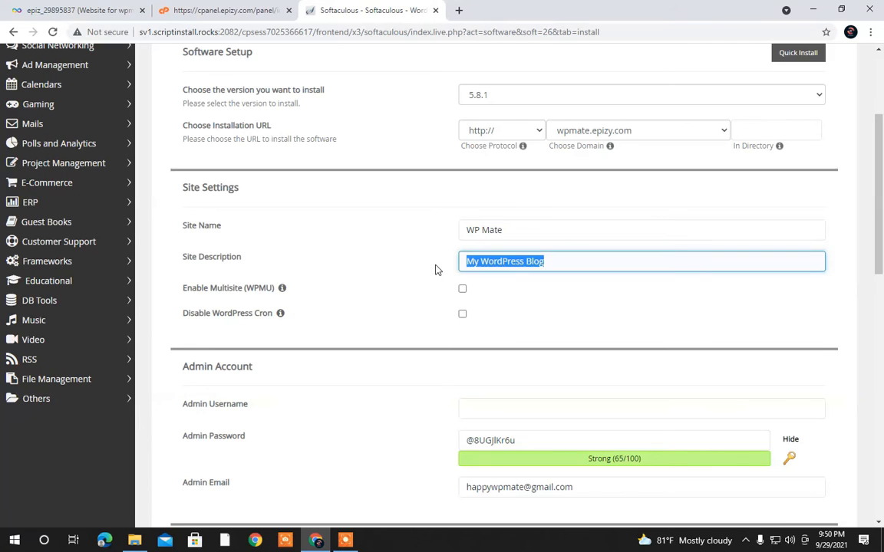
pyautogui.write('WP Mate Youtube')
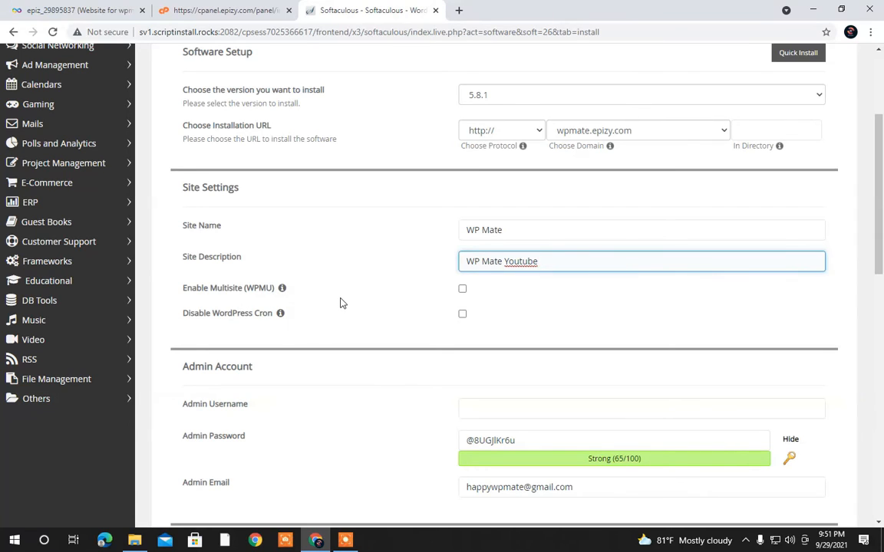
pyautogui.scroll(-1, 495, 335)
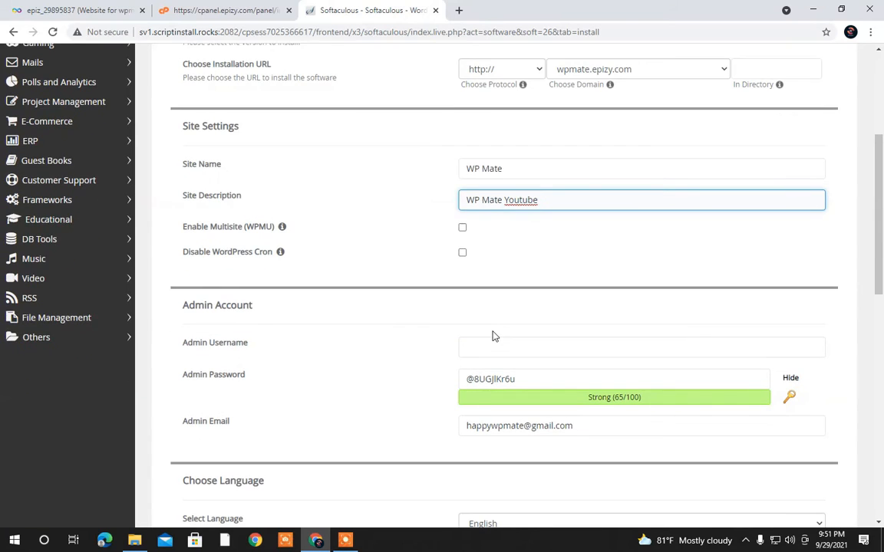
pyautogui.scroll(-1, 493, 336)
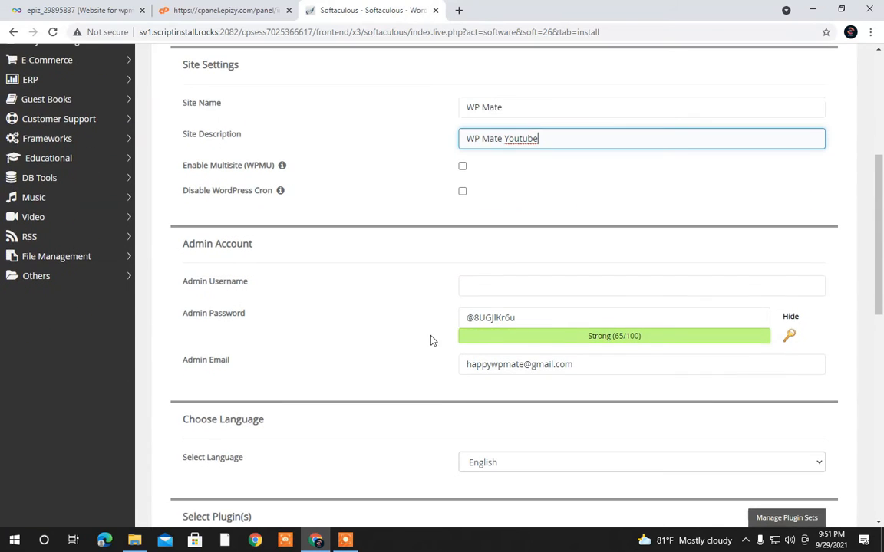
# Enter admin username wpmate and replace the generated admin password with your own.
pyautogui.click(494, 286)
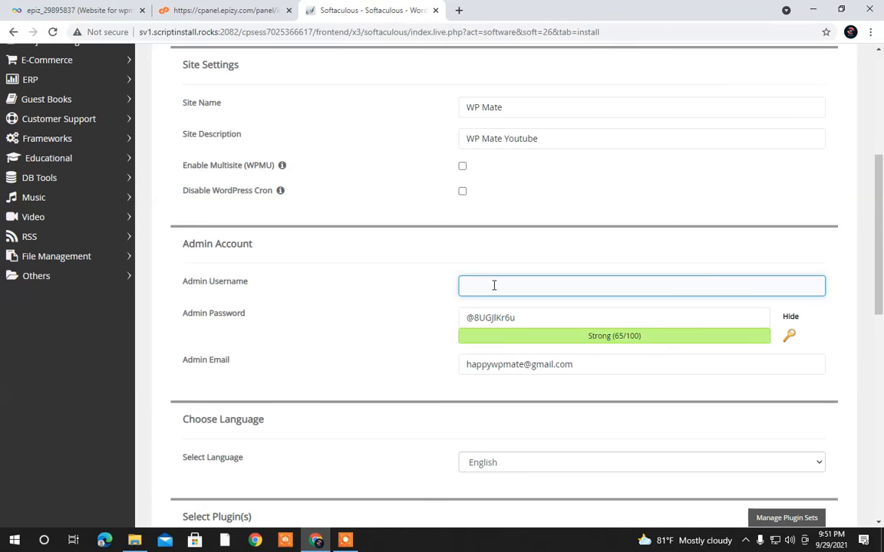
pyautogui.write('wpmate')
pyautogui.click(509, 318)
pyautogui.moveTo(509, 318); pyautogui.dragTo(465, 318)
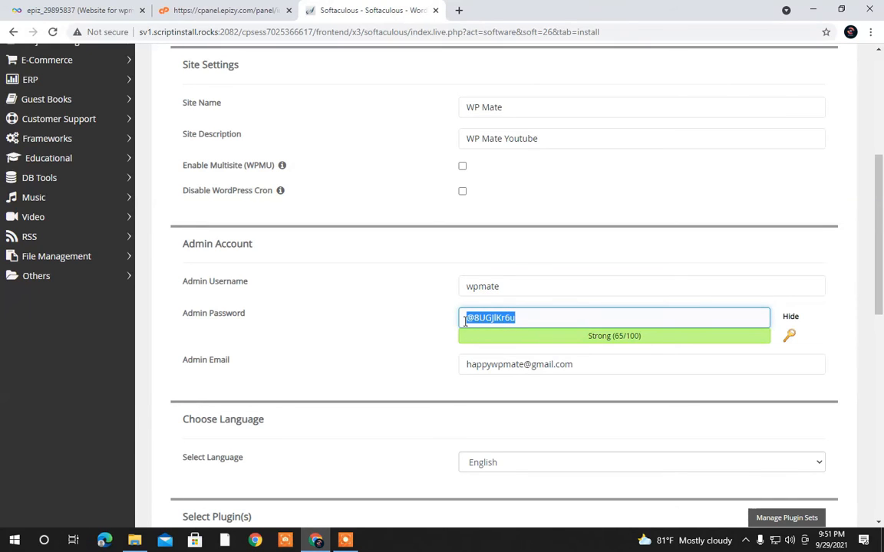
pyautogui.click(791, 318)
pyautogui.press('BackSpace')
pyautogui.write('••••••')
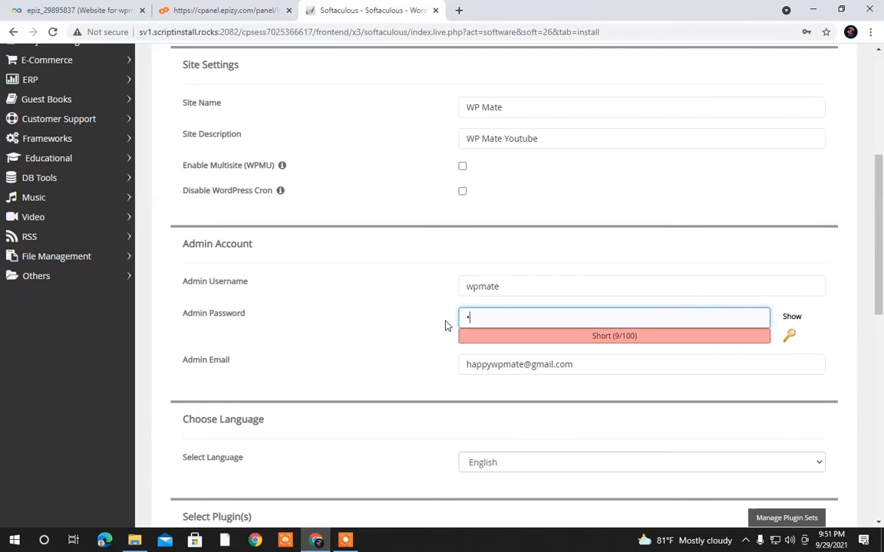
pyautogui.write('•••')
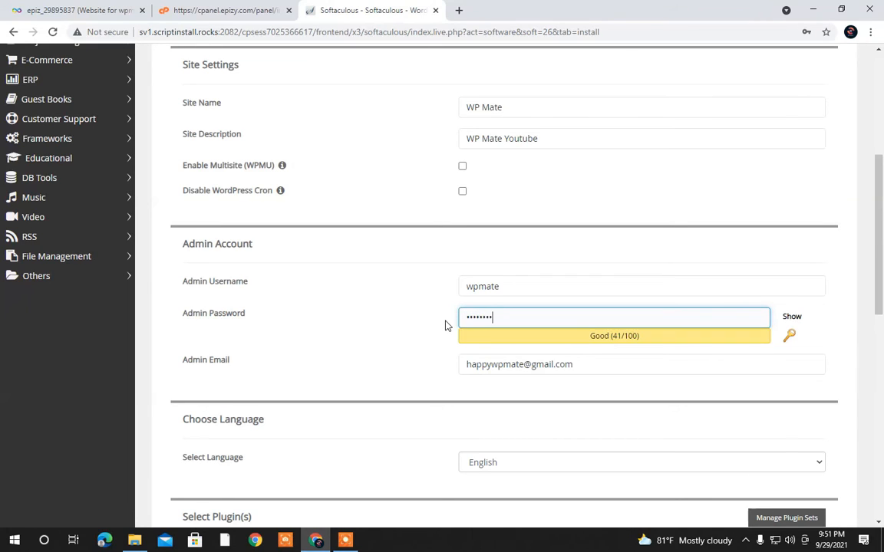
# Check the admin e-mail address and leave it unchanged.
pyautogui.click(495, 365)
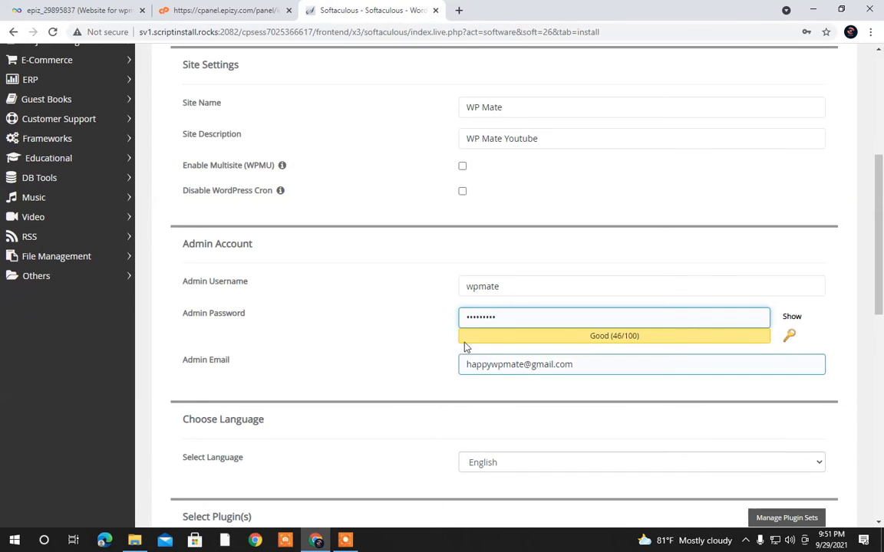
pyautogui.moveTo(589, 365); pyautogui.dragTo(463, 367)
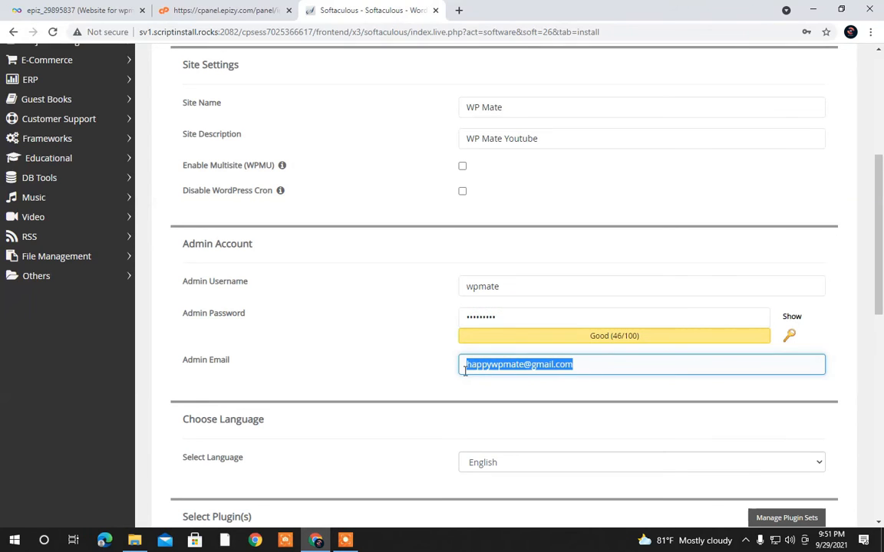
pyautogui.click(604, 372)
pyautogui.scroll(-2, 604, 374)
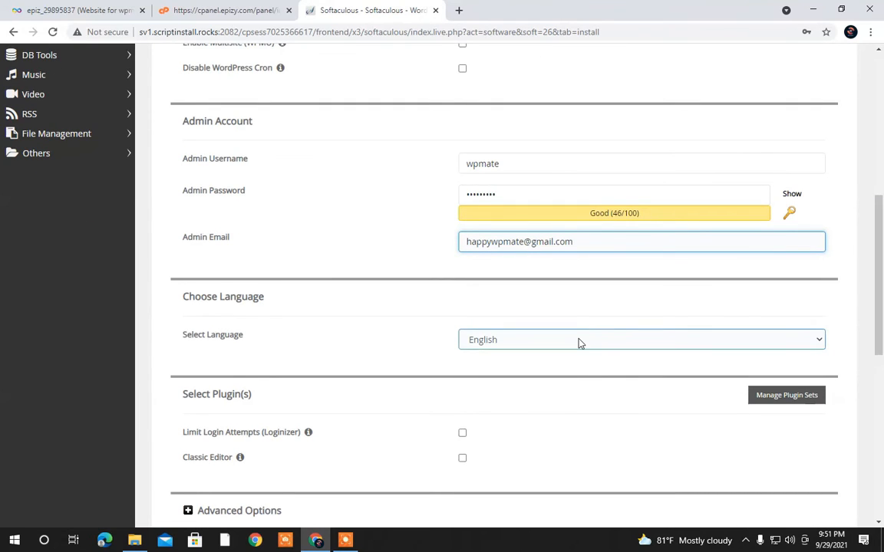
pyautogui.scroll(-1, 580, 343)
# Keep English as the site language.
pyautogui.click(585, 277)
pyautogui.click(585, 278)
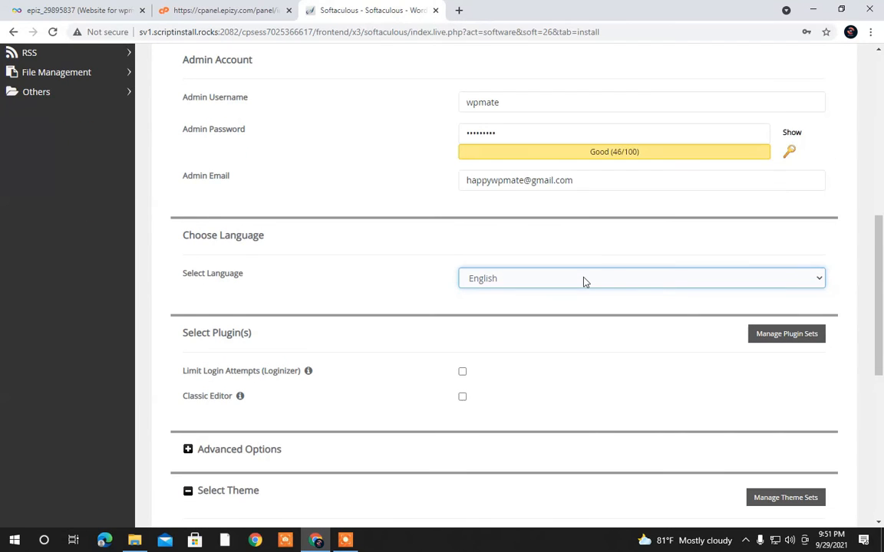
pyautogui.scroll(-1, 527, 317)
pyautogui.scroll(-2, 527, 318)
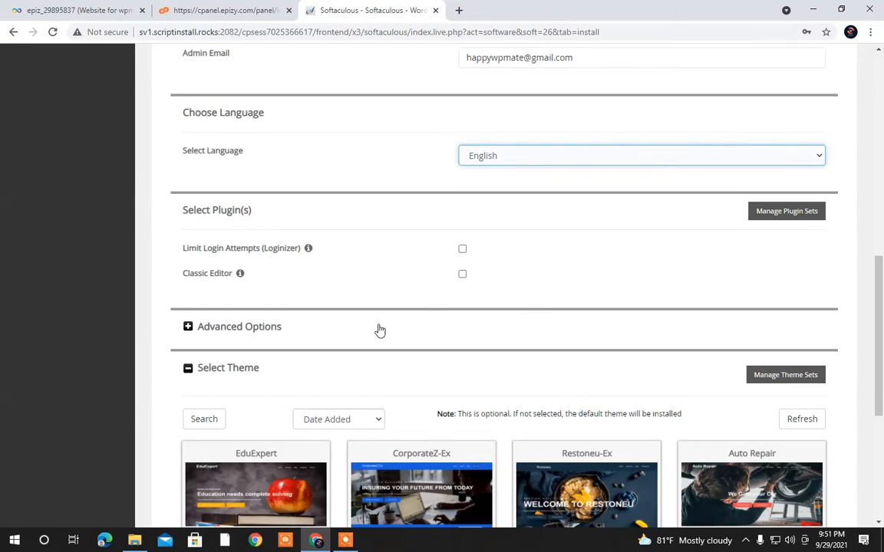
# Expand Advanced Options and change the database name to wpmate.
pyautogui.click(259, 329)
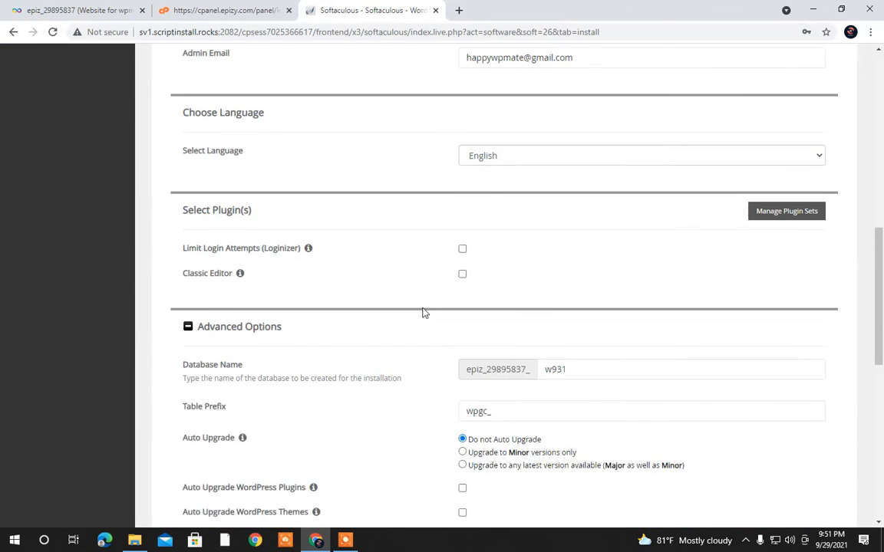
pyautogui.scroll(-1, 424, 313)
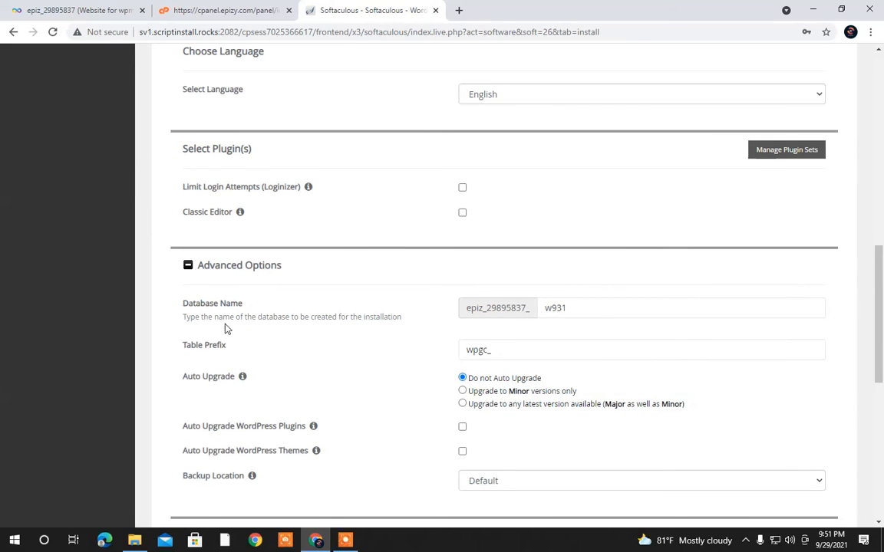
pyautogui.click(586, 311)
pyautogui.click(219, 318)
pyautogui.moveTo(584, 310); pyautogui.dragTo(543, 314)
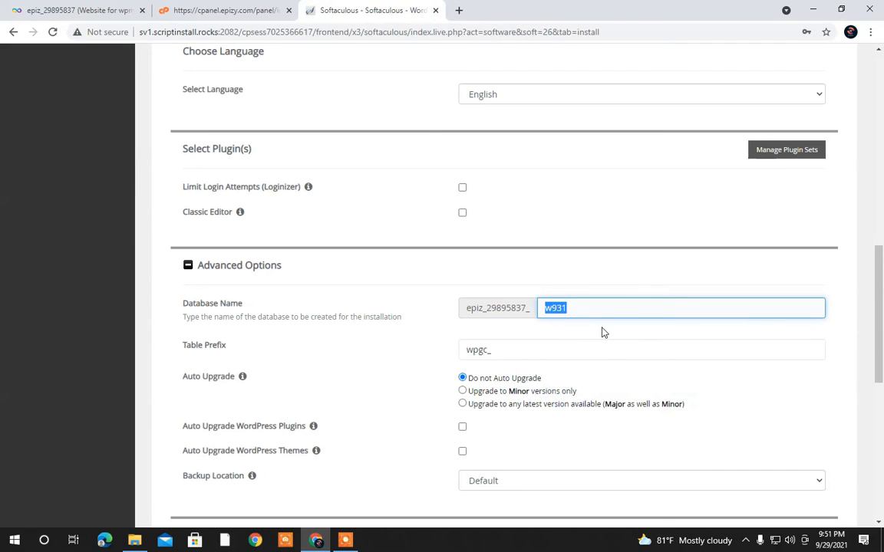
pyautogui.write('wpmate')
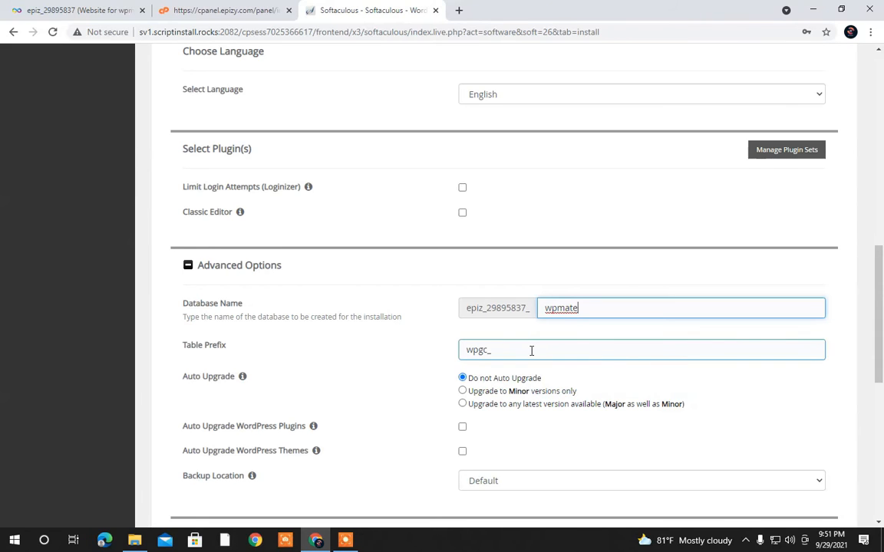
pyautogui.scroll(-1, 531, 350)
# Change the table prefix from wpgc_ to wpmate_, leaving auto upgrade off.
pyautogui.click(484, 289)
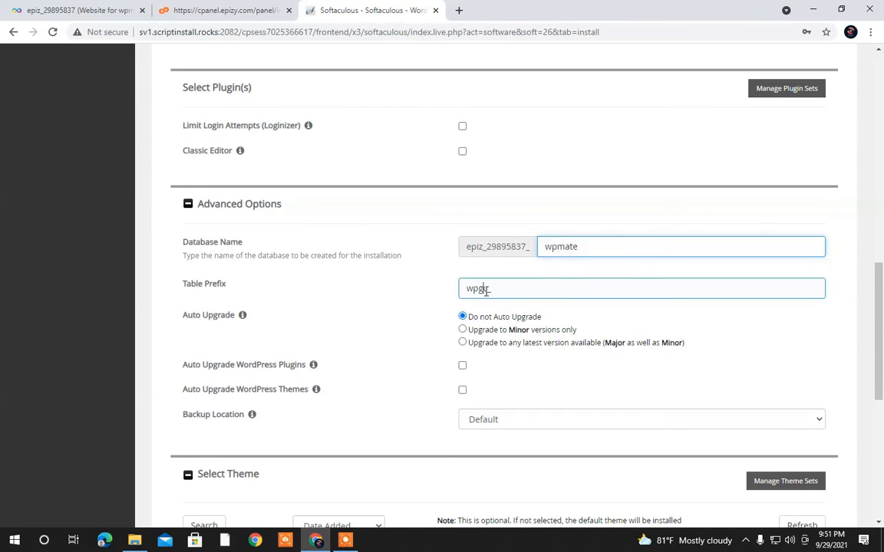
pyautogui.press('BackSpace')
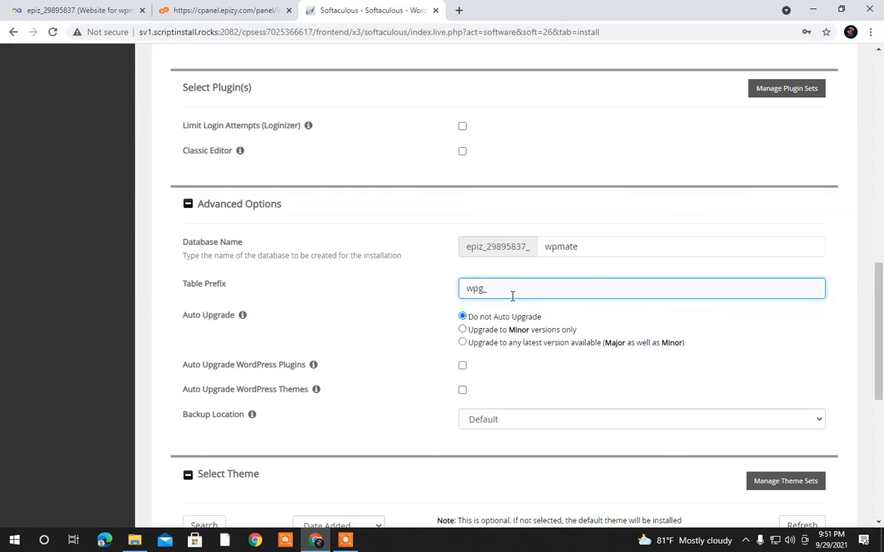
pyautogui.write('mate')
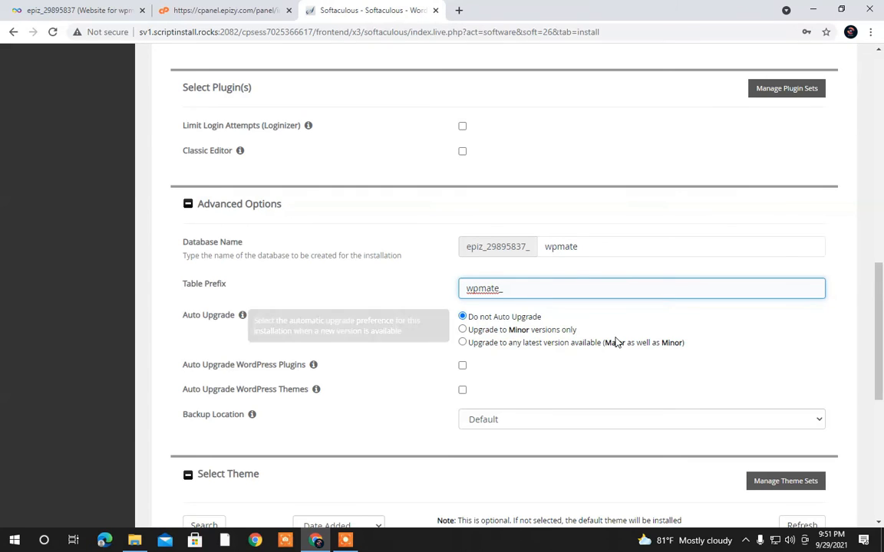
pyautogui.scroll(-1, 615, 342)
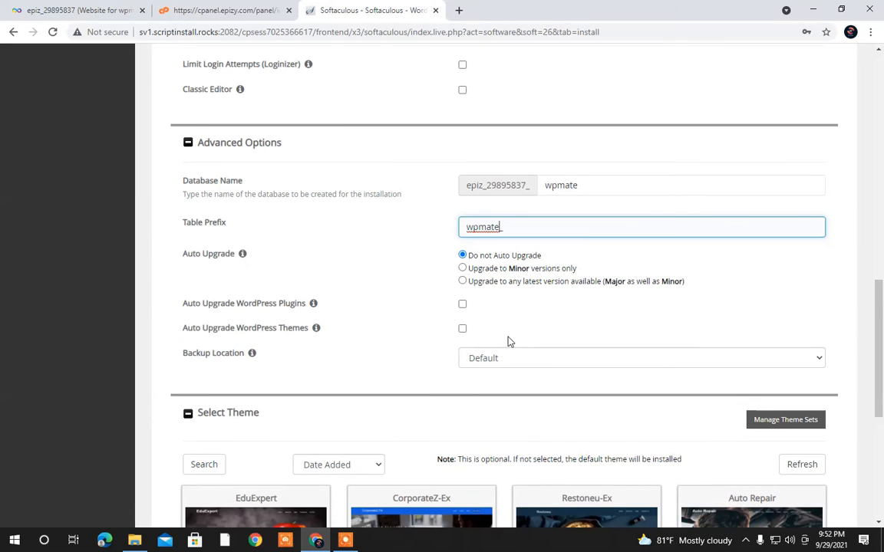
pyautogui.scroll(-1, 510, 343)
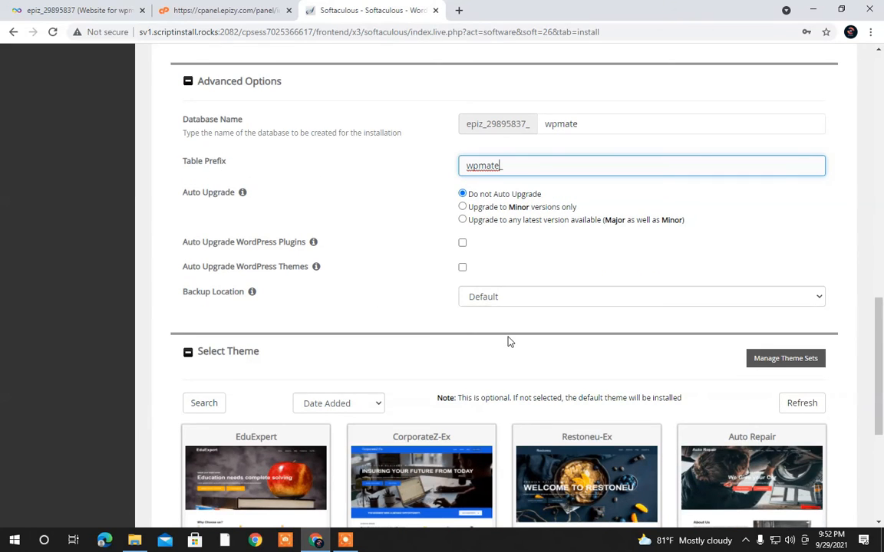
# Keep Default as the backup location.
pyautogui.click(539, 296)
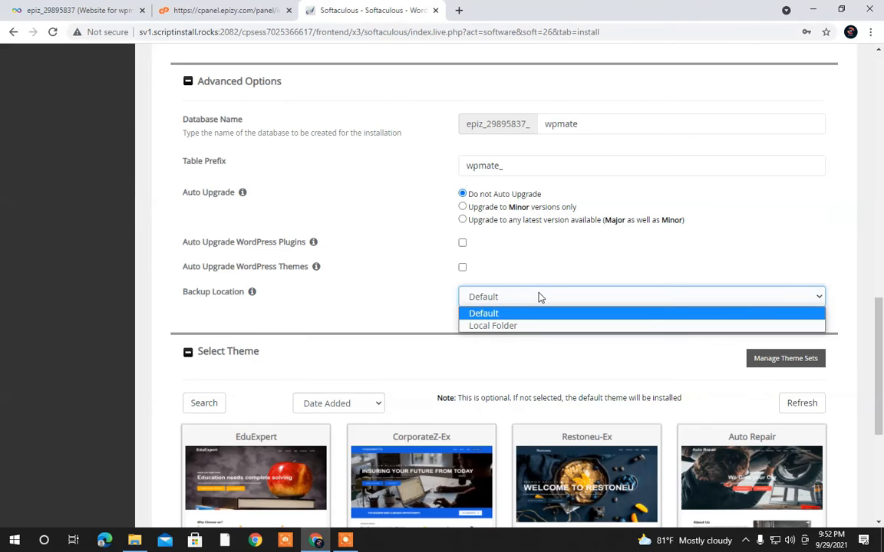
pyautogui.click(539, 296)
pyautogui.scroll(-2, 499, 312)
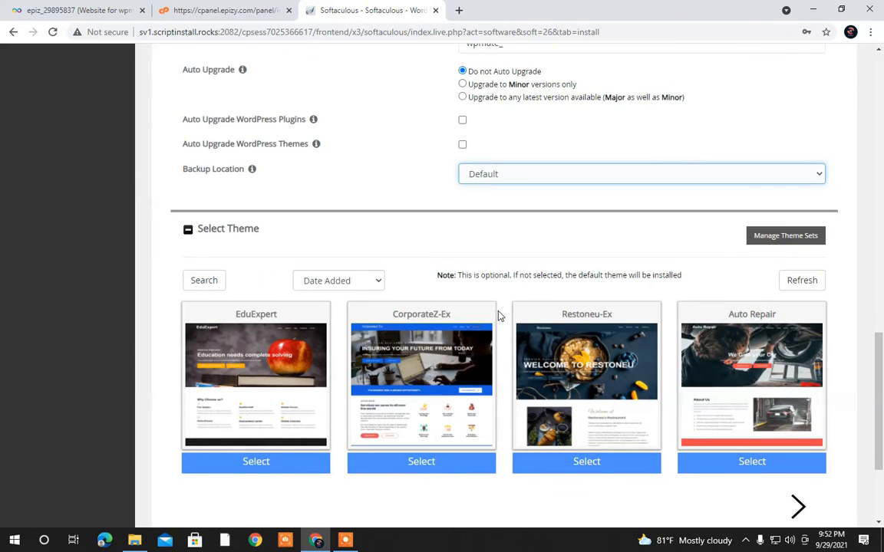
pyautogui.scroll(-1, 434, 270)
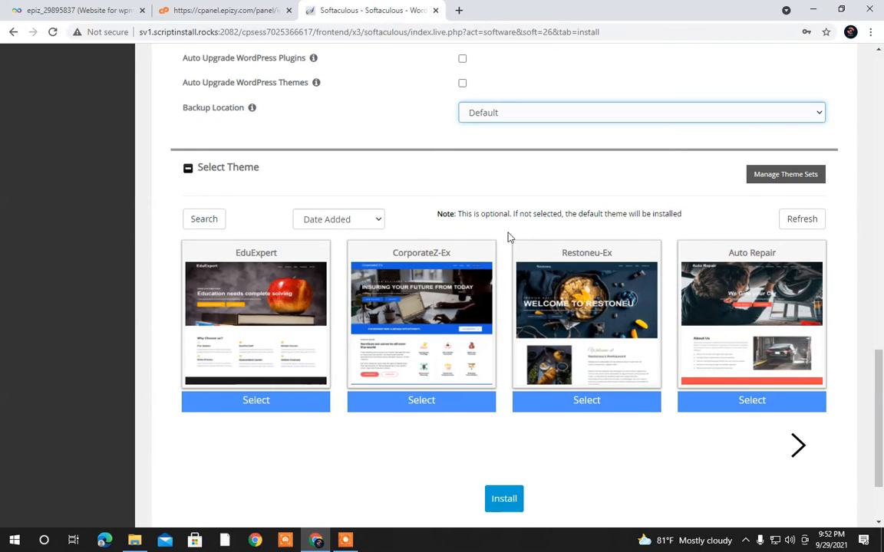
# Search themes for 'twenty', select Twenty Eleven and start the installation.
pyautogui.click(206, 221)
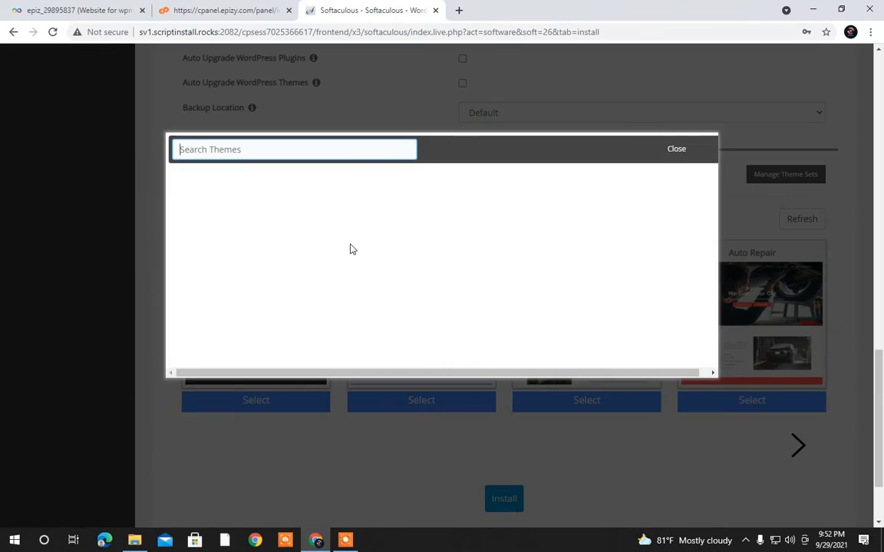
pyautogui.write('t')
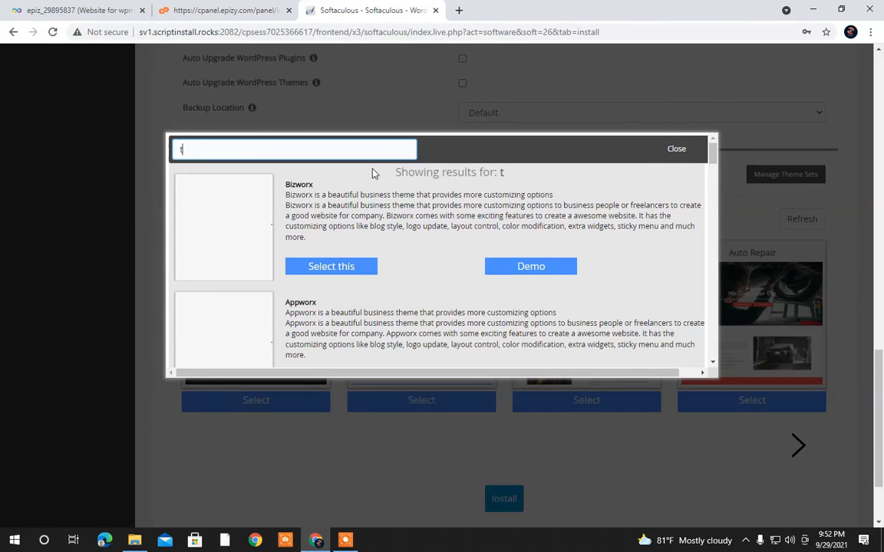
pyautogui.write('wenty')
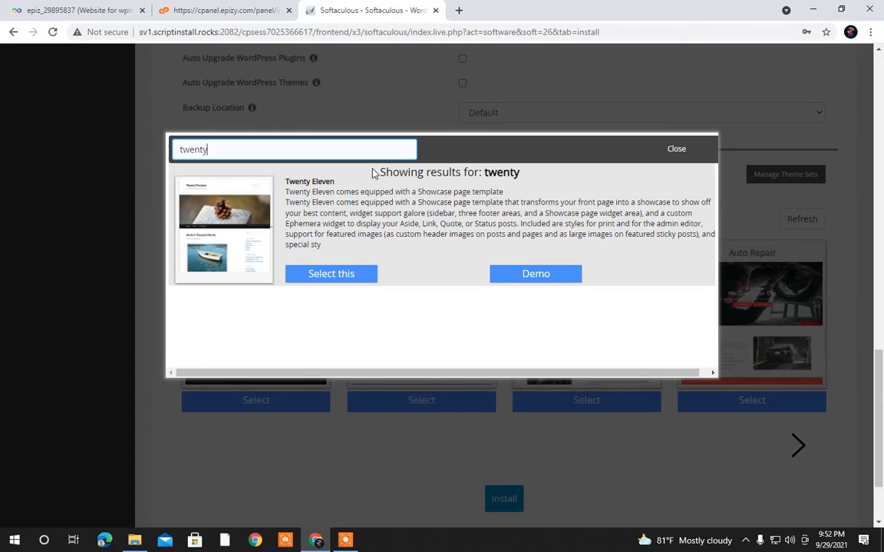
pyautogui.click(361, 280)
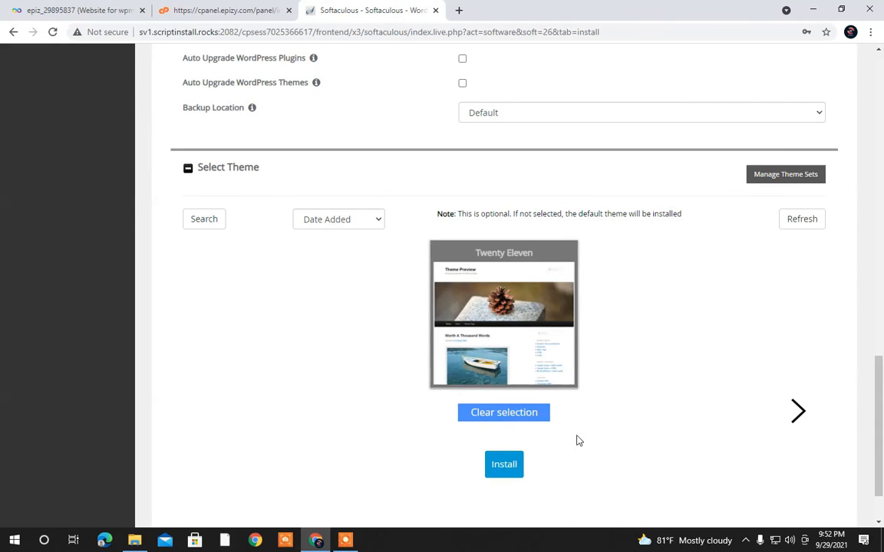
pyautogui.click(512, 464)
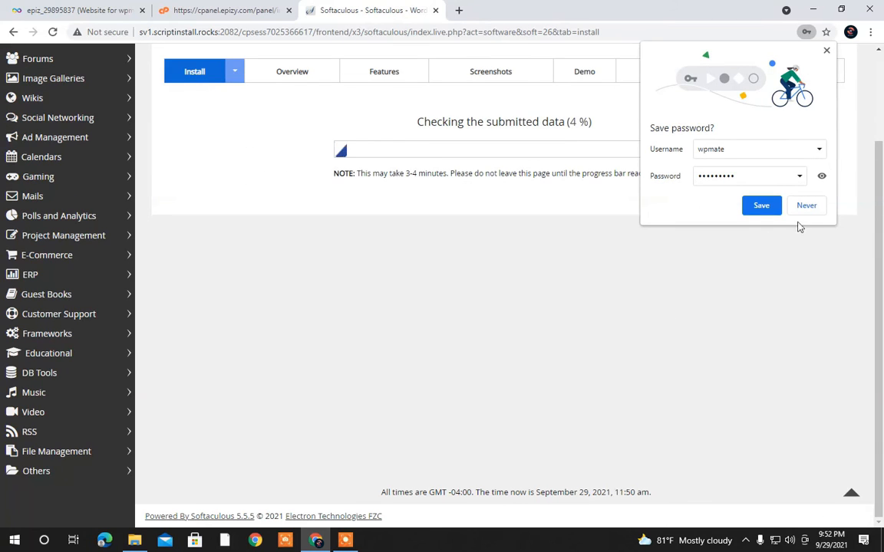
# Decline saving the password in Chrome and let the install finish at wpmate.epizy.com.
pyautogui.click(806, 205)
pyautogui.scroll(2, 749, 236)
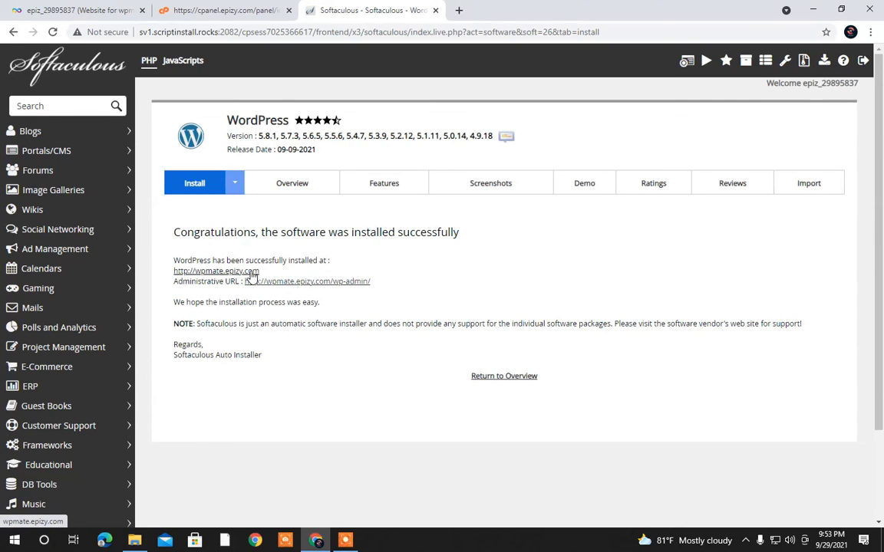
# Open the administrative URL wpmate.epizy.com/wp-admin/ and view its Dashboard tab.
pyautogui.keyDown('ctrl'); pyautogui.click(300, 282); pyautogui.keyUp('ctrl')
pyautogui.click(499, 9)
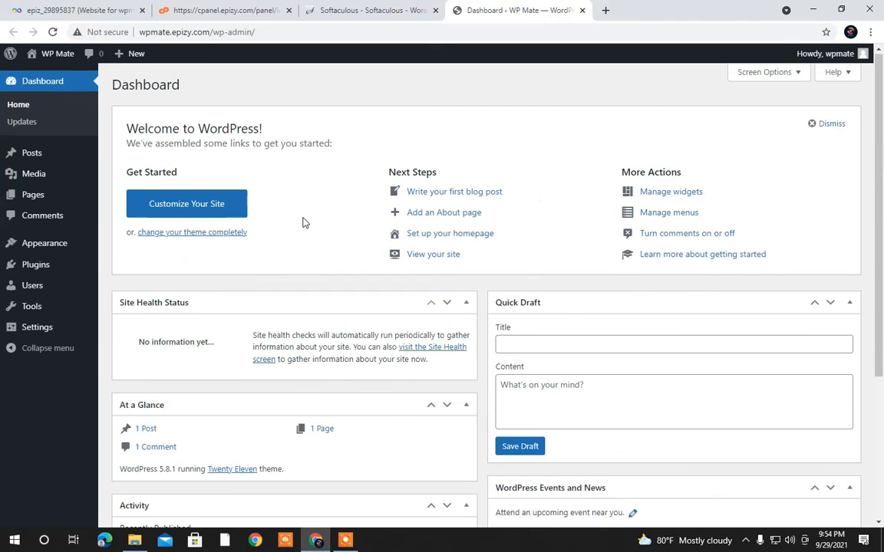
# Visit the WP Mate front page at wpmate.epizy.com from the admin bar.
pyautogui.click(60, 54)
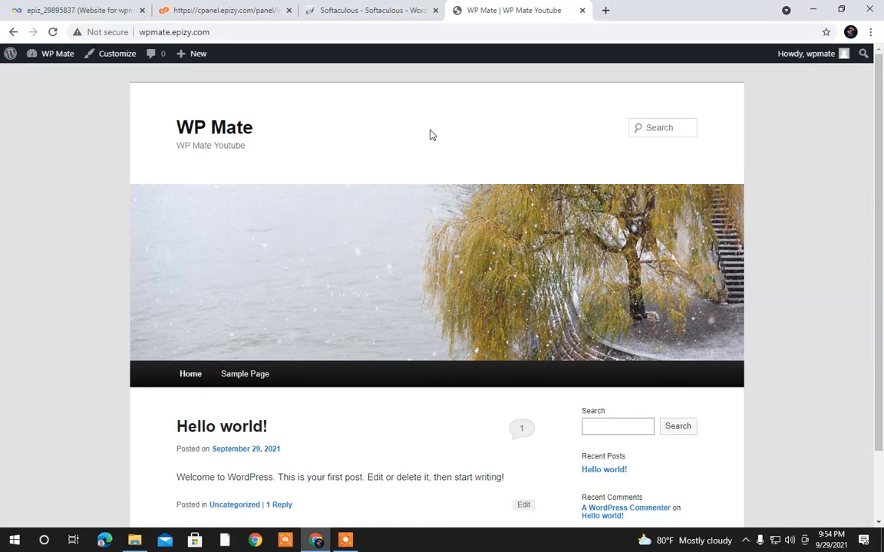
pyautogui.scroll(-2, 429, 135)
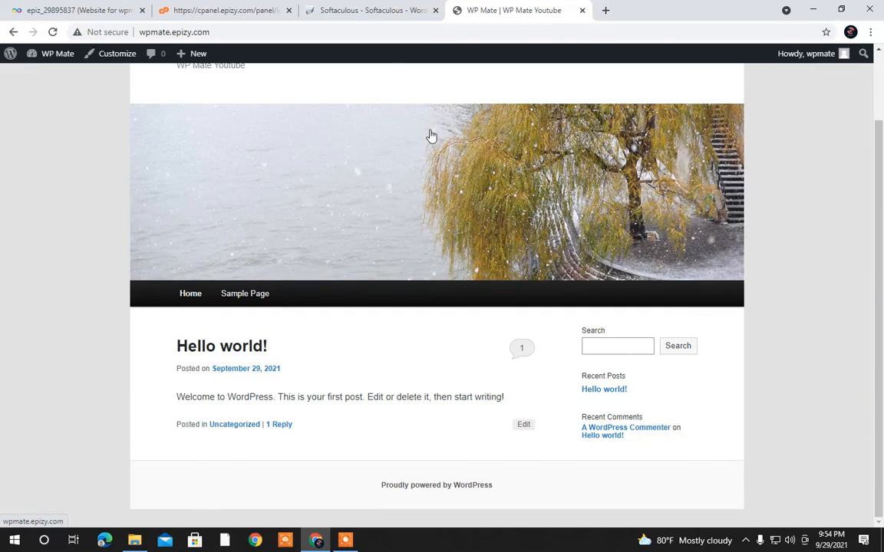
pyautogui.scroll(2, 431, 136)
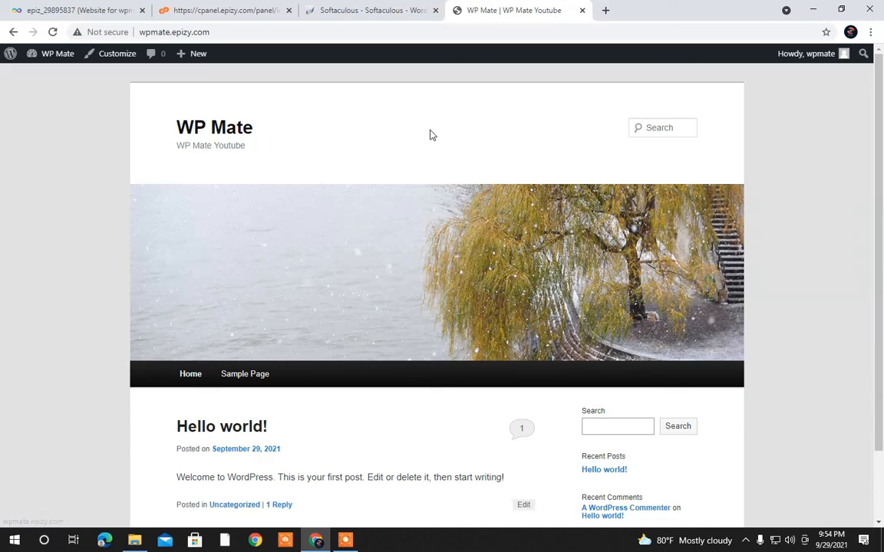
pyautogui.scroll(-2, 431, 136)
pyautogui.scroll(2, 431, 136)
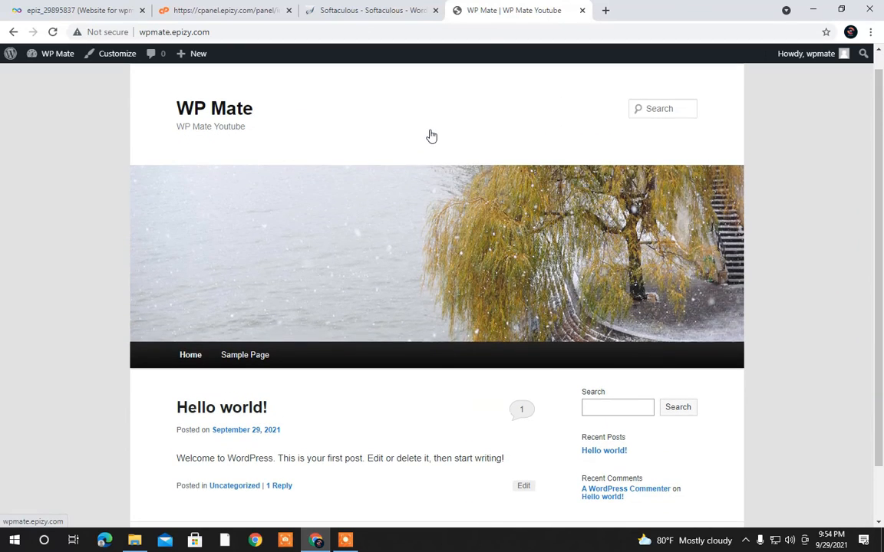